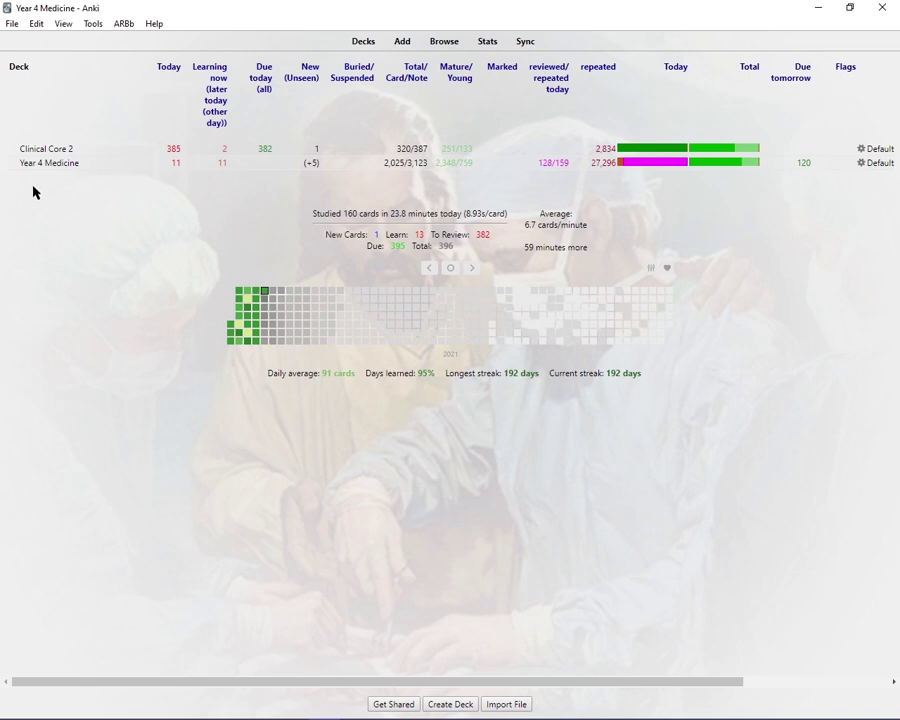
Step: Study the Year 4 Medicine deck, rating the Delusional Disorder and Psychological Management of Mania cards Good
{"action": "left_click", "coordinate": [48, 162]}
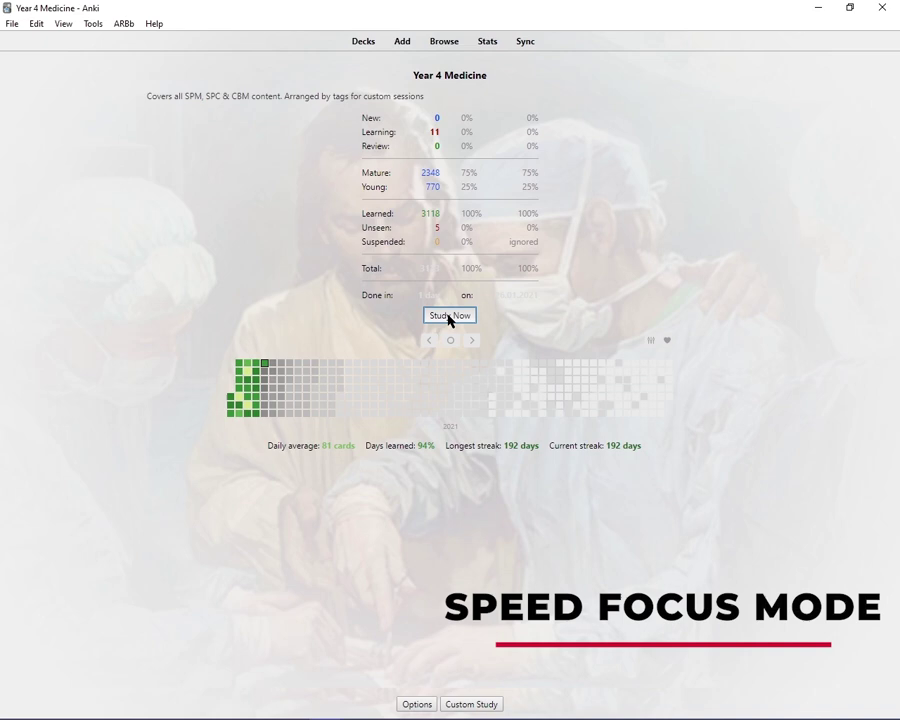
{"action": "left_click", "coordinate": [449, 316]}
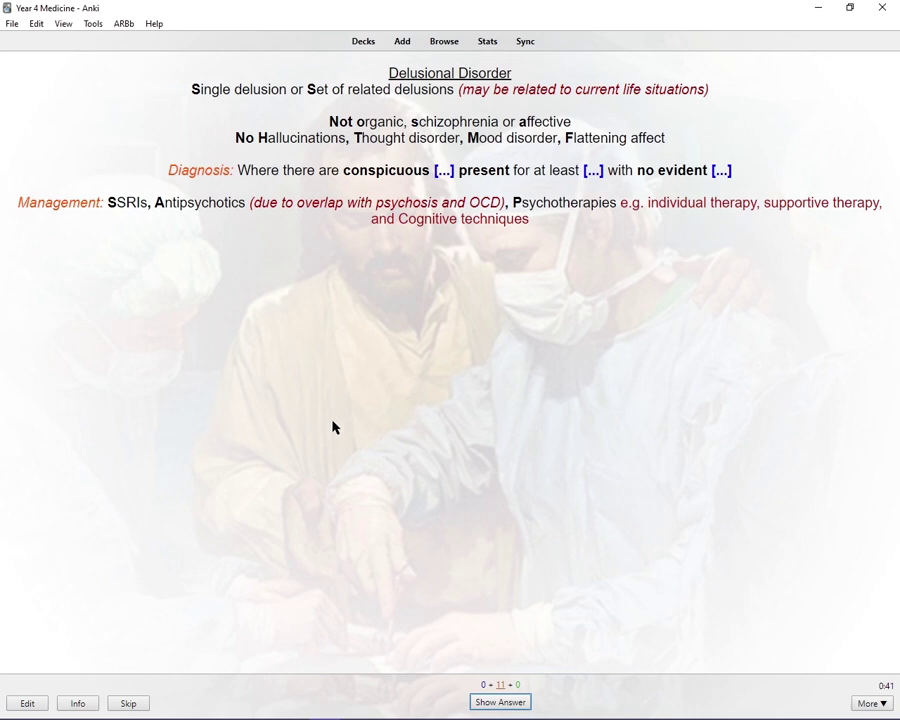
{"action": "left_click", "coordinate": [482, 702]}
{"action": "left_click", "coordinate": [490, 703]}
{"action": "left_click", "coordinate": [490, 703]}
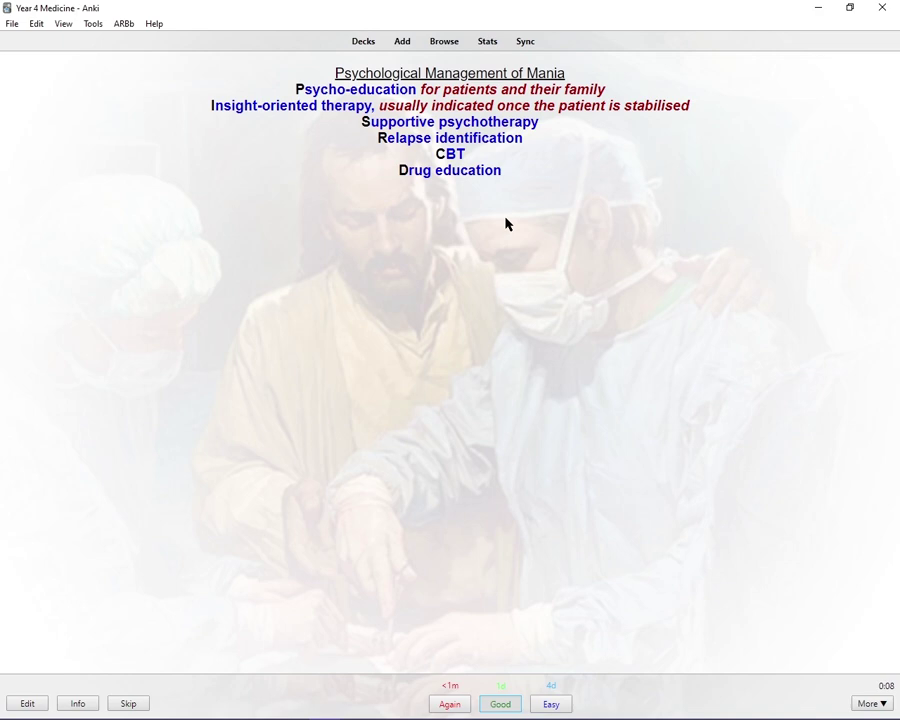
{"action": "key", "text": "space"}
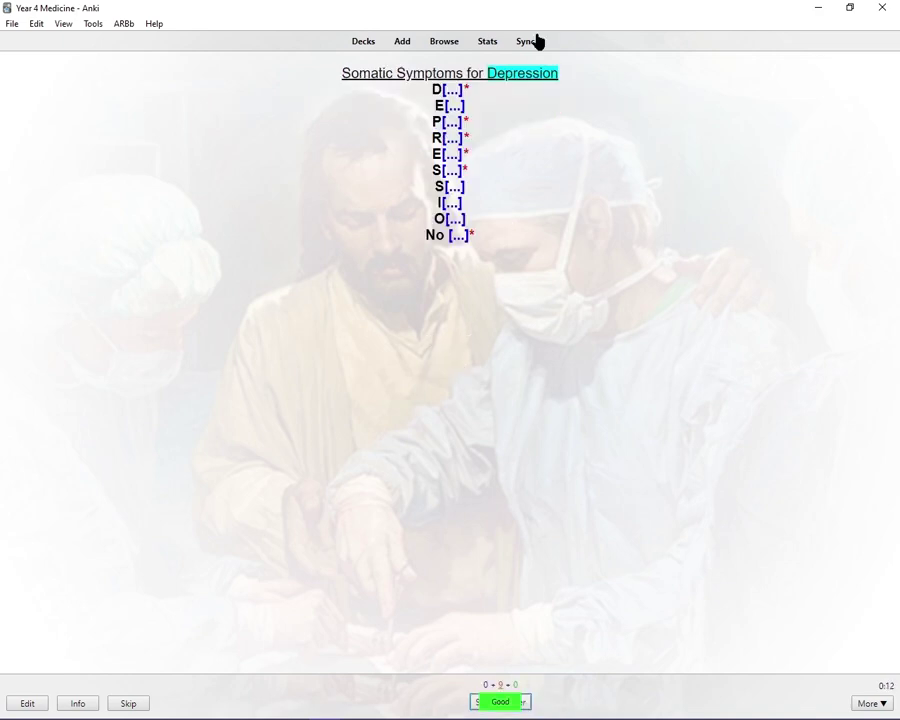
Step: Return to the deck list and check the automatic alert, show-answer and rate-again timings in the Year 4 Medicine deck's general options
{"action": "left_click", "coordinate": [369, 43]}
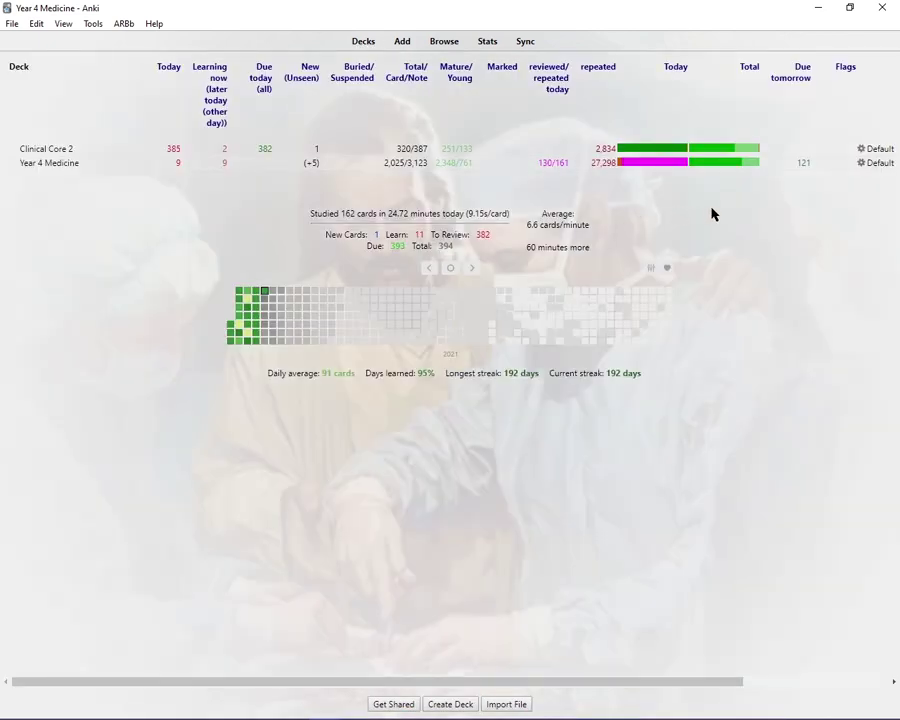
{"action": "left_click", "coordinate": [863, 163]}
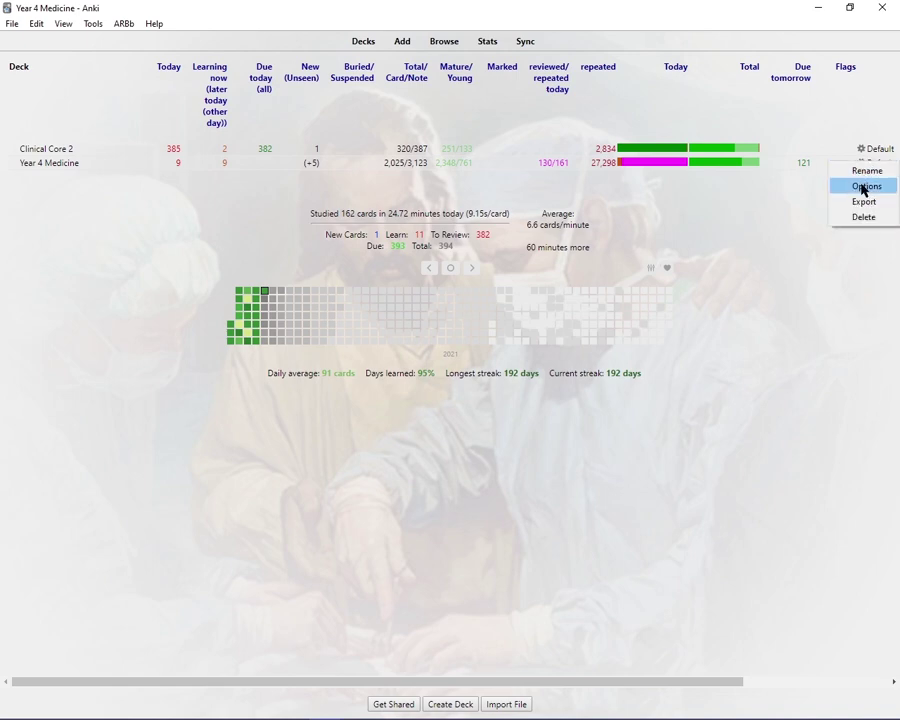
{"action": "left_click", "coordinate": [863, 188]}
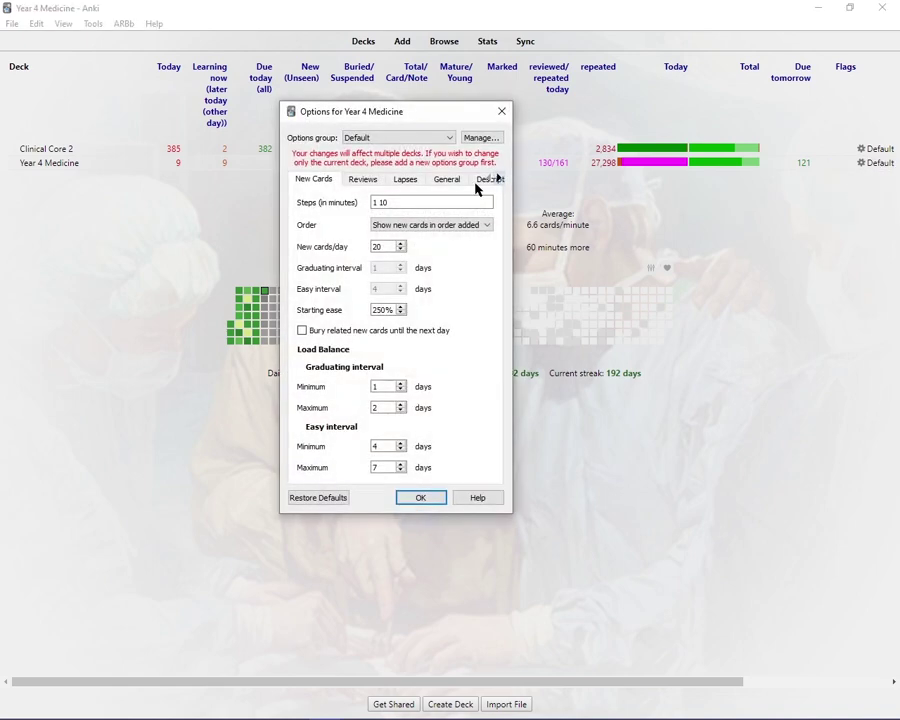
{"action": "left_click", "coordinate": [455, 181]}
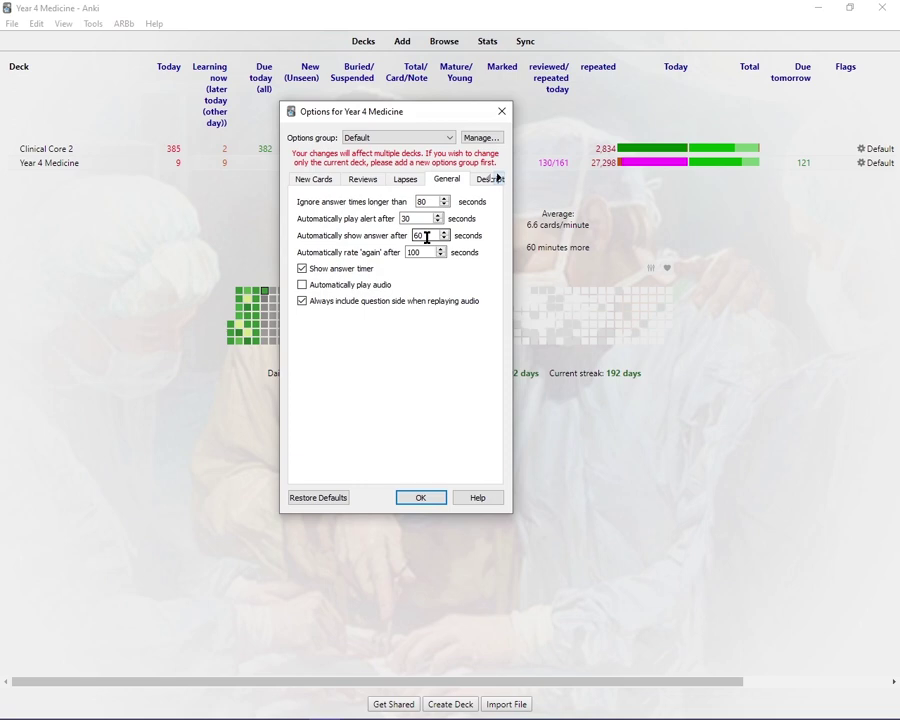
{"action": "left_click", "coordinate": [429, 505]}
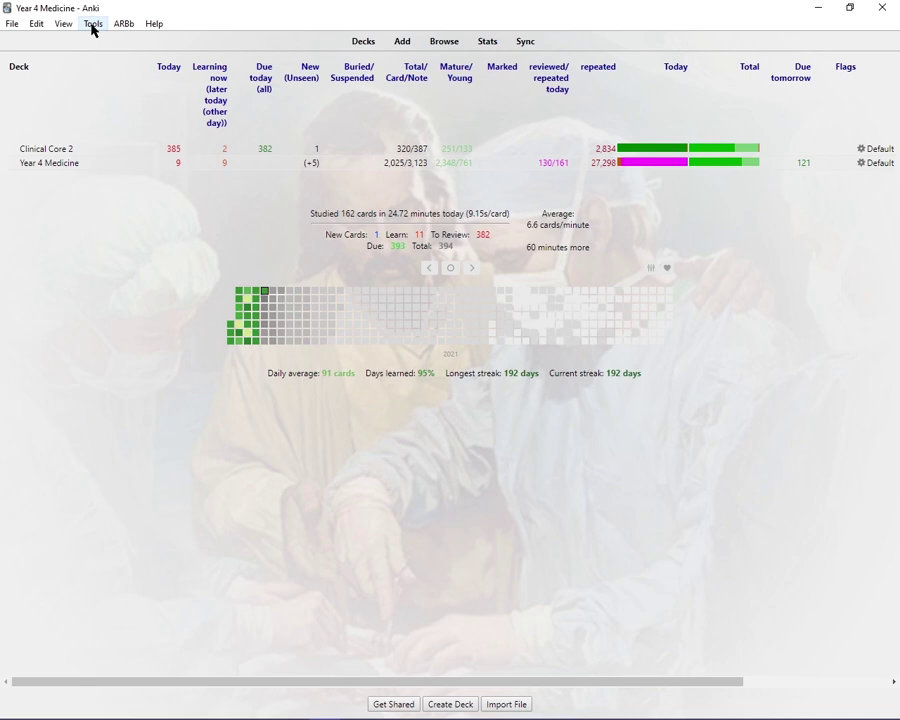
Step: Show where an add-on is installed by code in the add-on manager, leaving without entering a code
{"action": "left_click", "coordinate": [92, 24]}
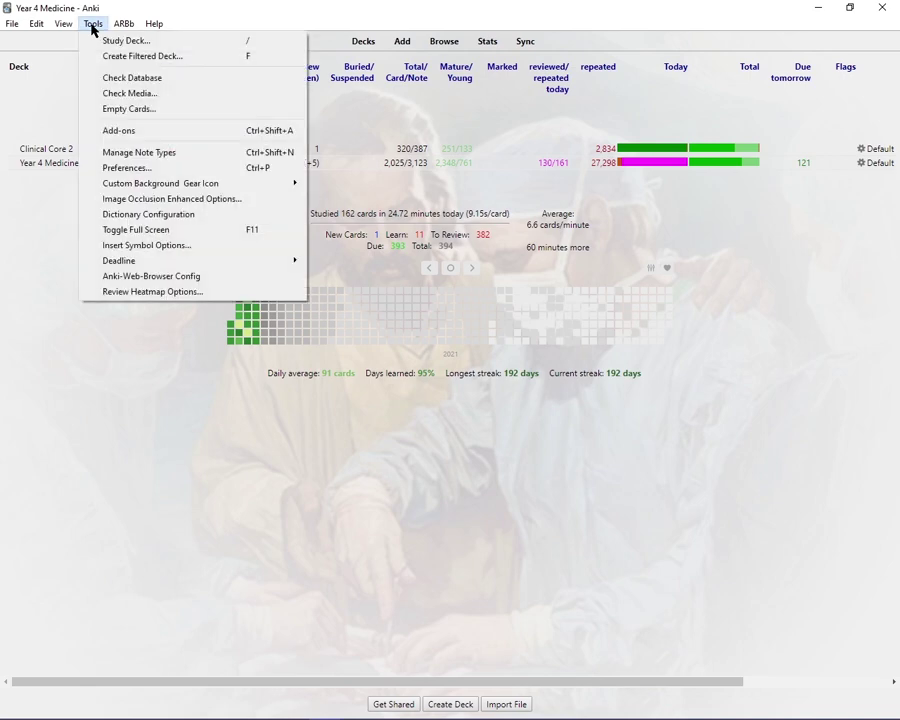
{"action": "left_click", "coordinate": [155, 128]}
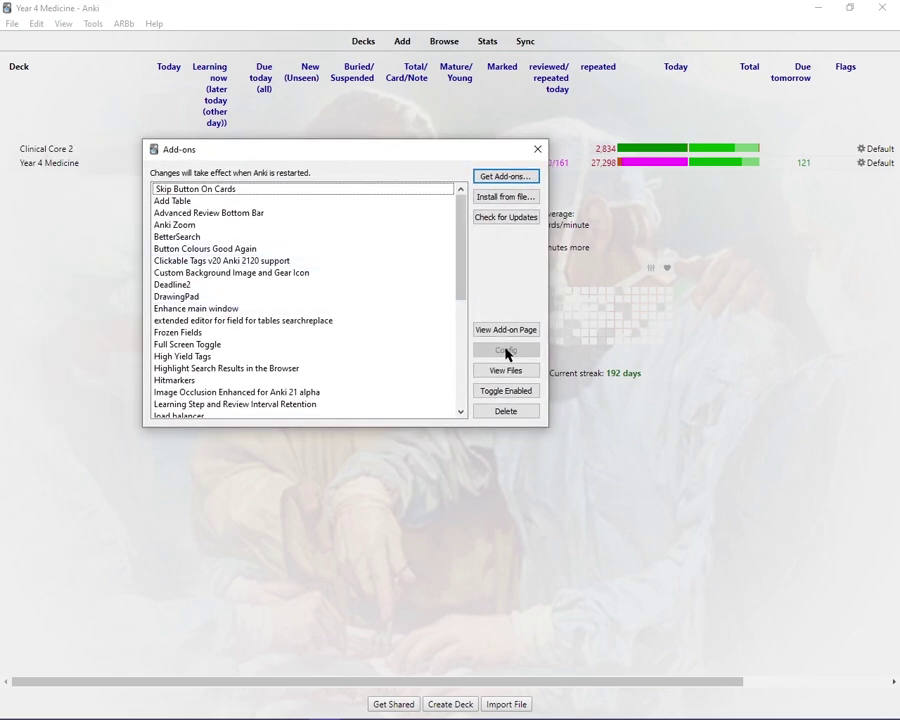
{"action": "left_click", "coordinate": [507, 177]}
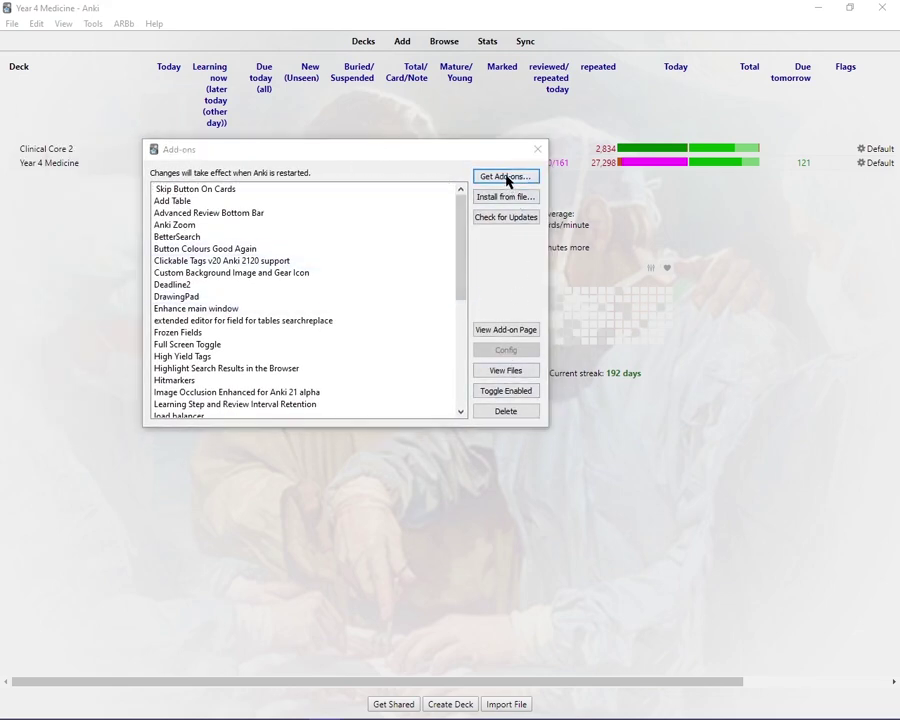
{"action": "left_click_drag", "start_coordinate": [28, 236], "coordinate": [310, 224]}
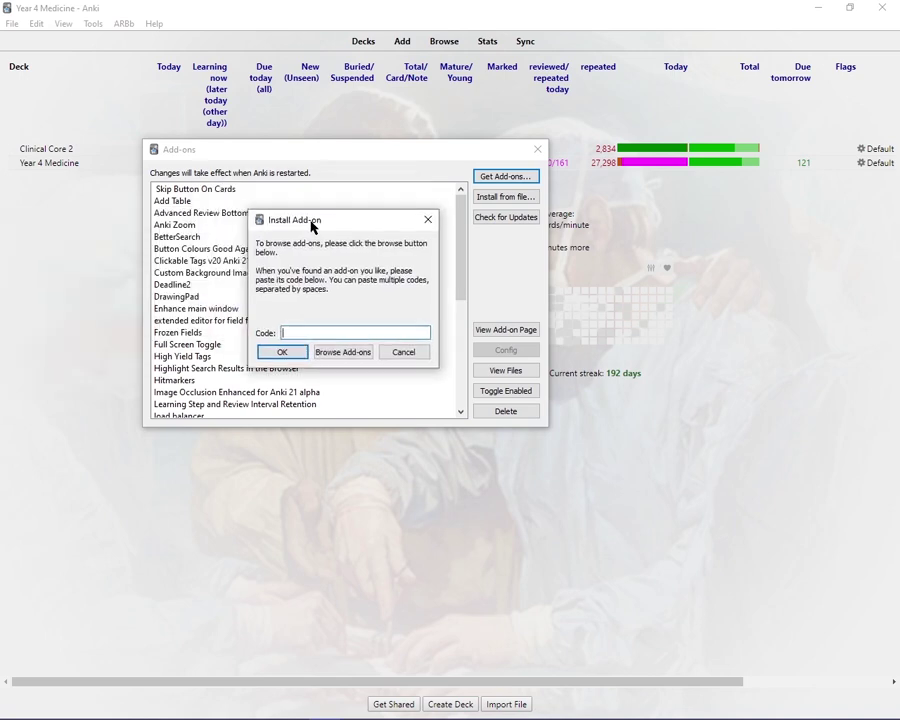
{"action": "left_click", "coordinate": [289, 353]}
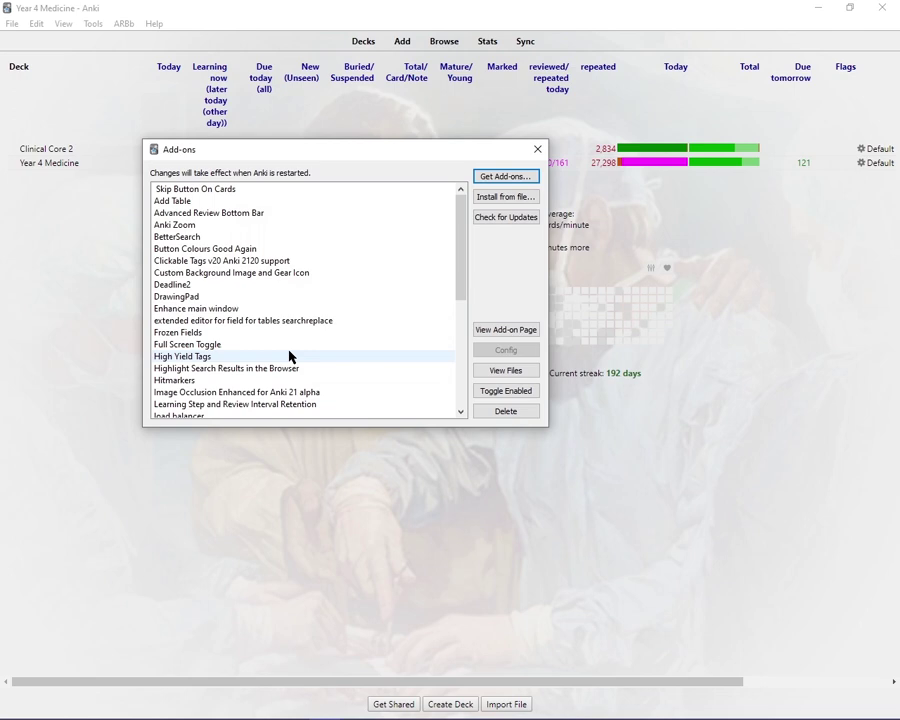
{"action": "left_click", "coordinate": [537, 148]}
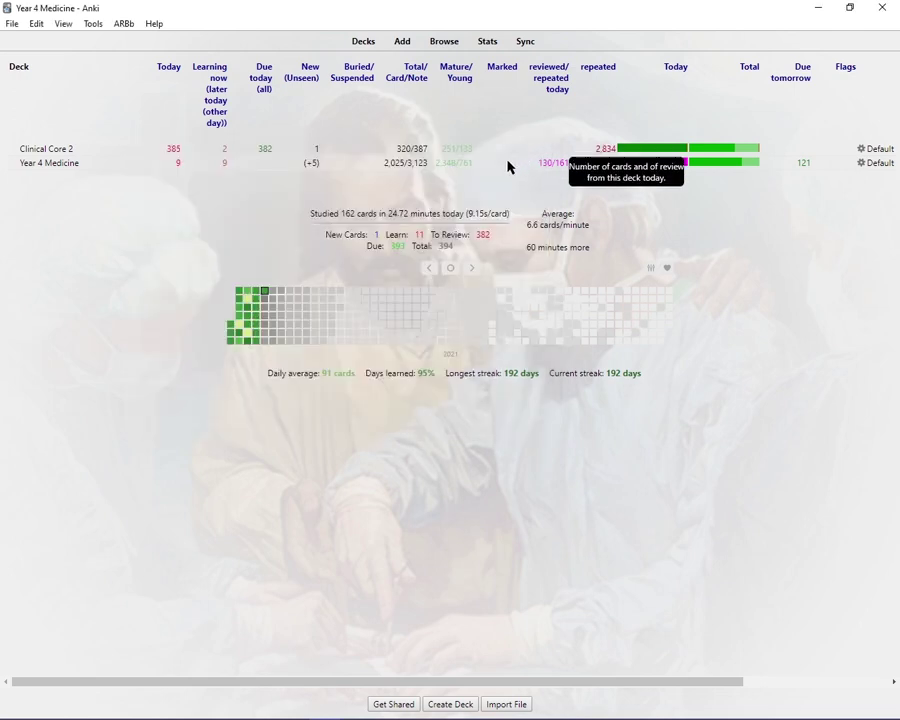
Step: Examine the review heatmap and streak statistics, viewing the 2020 history and returning to 2021
{"action": "mouse_move", "coordinate": [483, 304]}
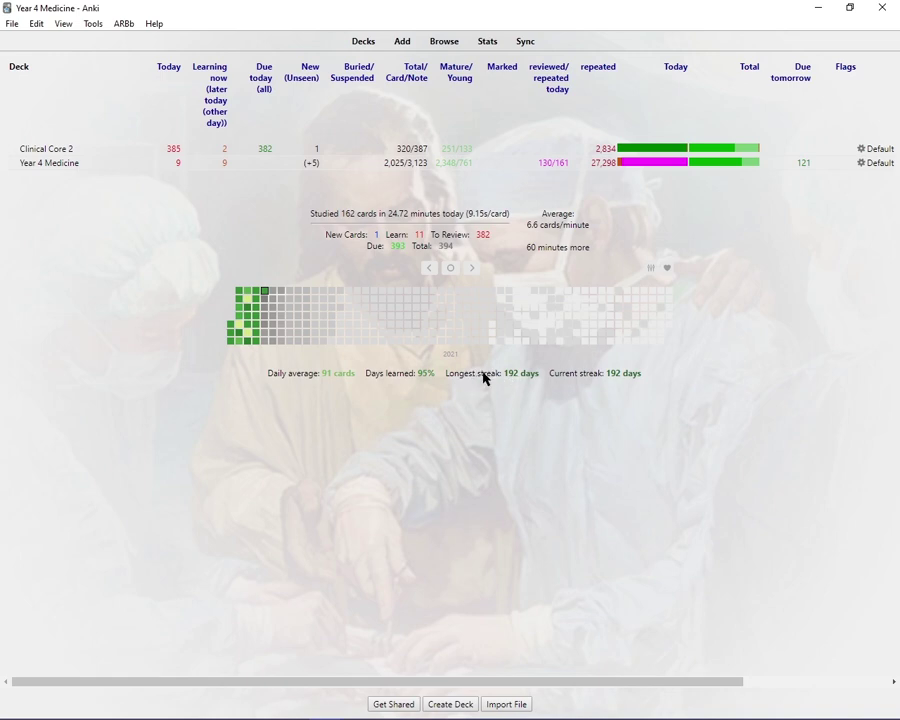
{"action": "mouse_move", "coordinate": [508, 374]}
{"action": "left_click", "coordinate": [433, 275]}
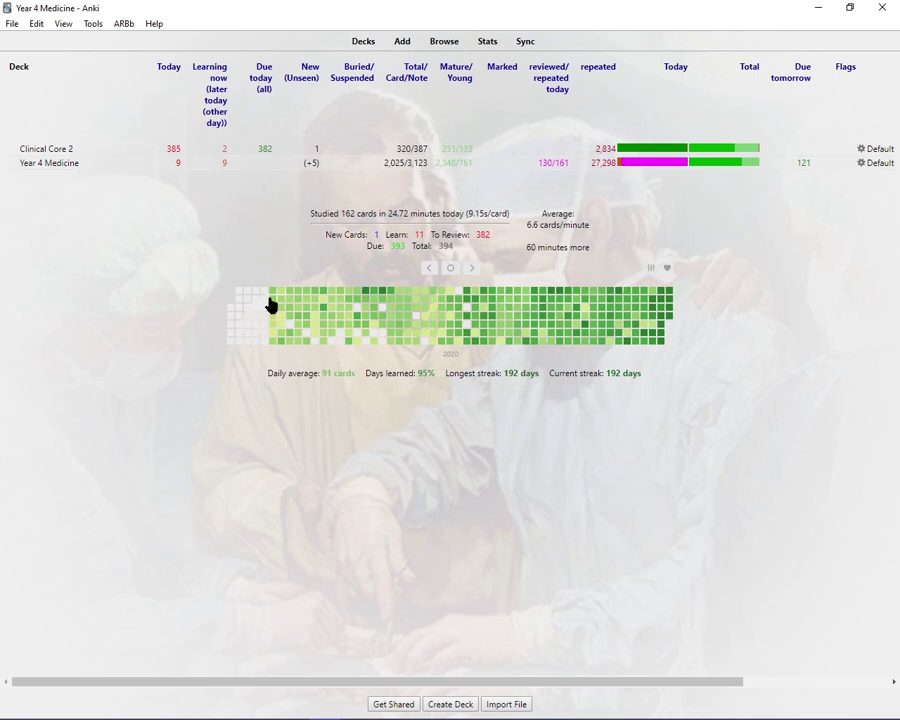
{"action": "mouse_move", "coordinate": [270, 300]}
{"action": "left_click", "coordinate": [471, 276]}
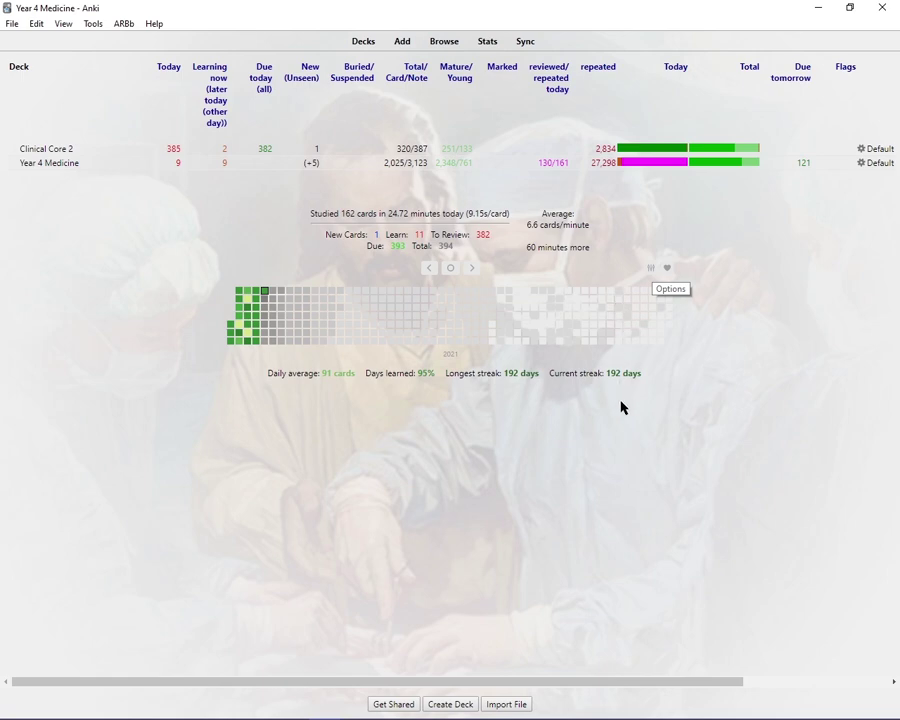
Step: Set the review heatmap's color scheme to Ice
{"action": "left_click", "coordinate": [650, 269]}
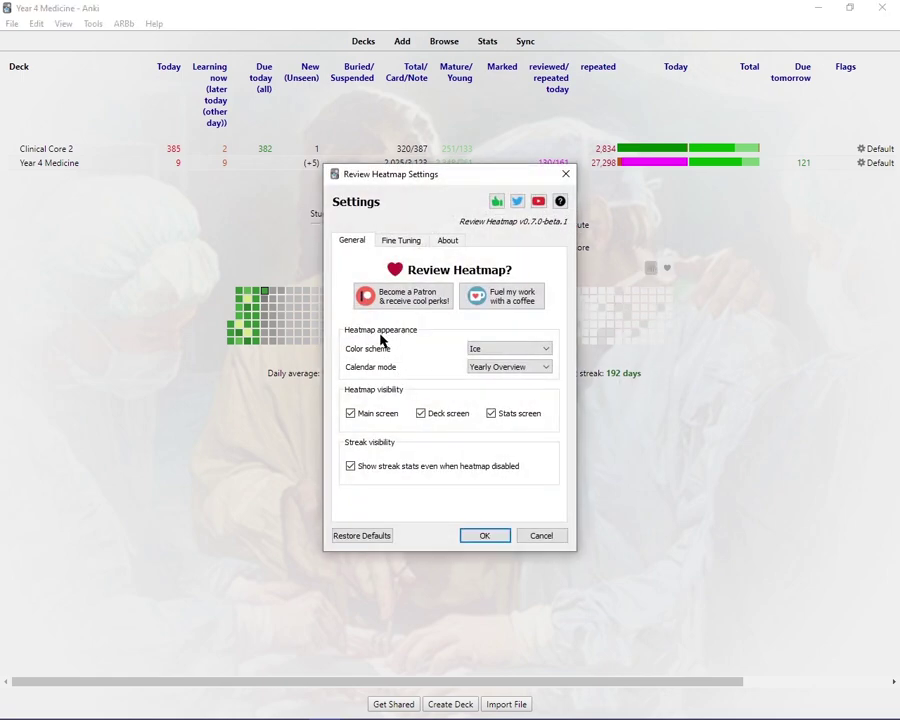
{"action": "left_click", "coordinate": [506, 354]}
{"action": "left_click", "coordinate": [476, 360]}
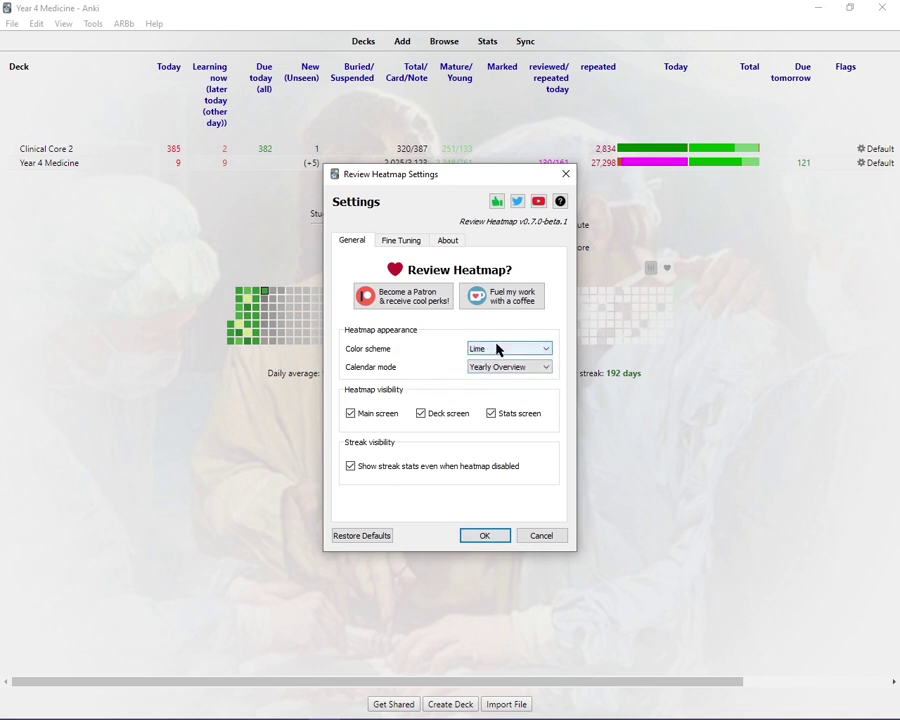
{"action": "left_click", "coordinate": [498, 350]}
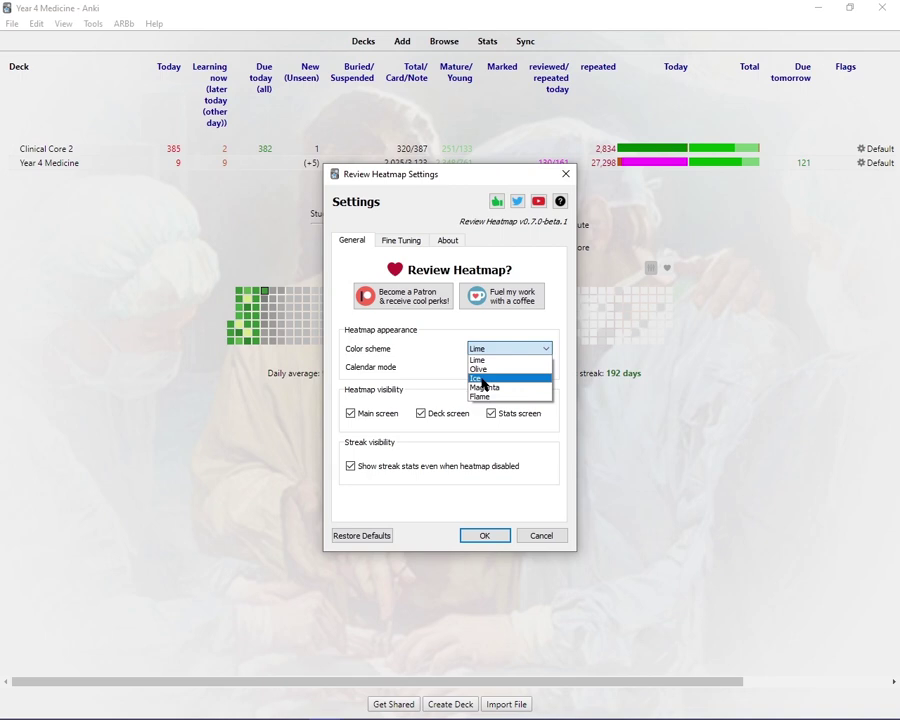
{"action": "left_click", "coordinate": [482, 379]}
{"action": "left_click", "coordinate": [492, 349]}
{"action": "left_click", "coordinate": [490, 376]}
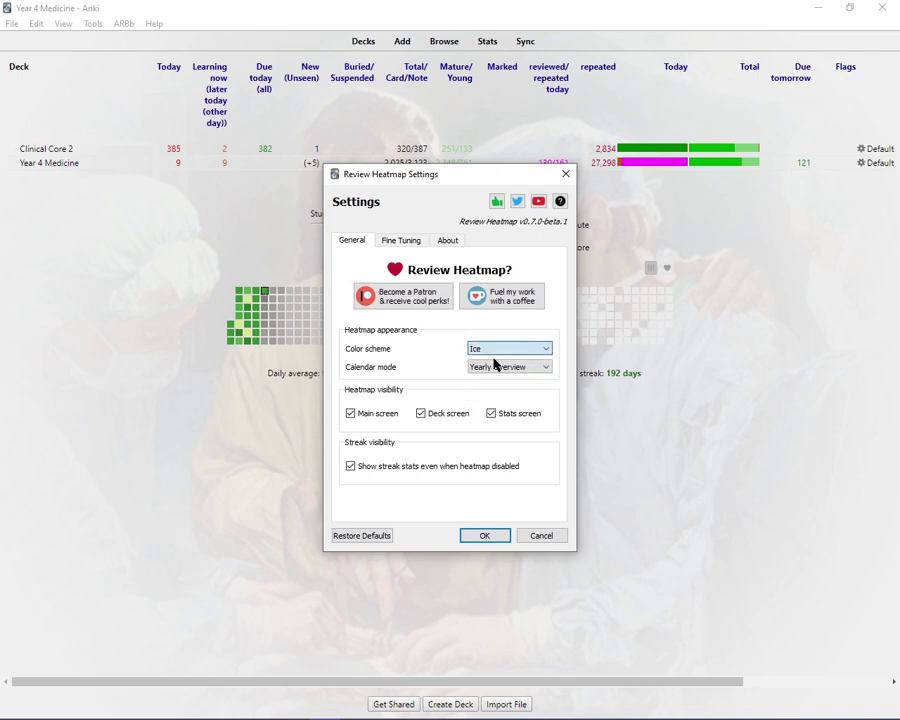
{"action": "left_click", "coordinate": [495, 349]}
{"action": "left_click", "coordinate": [476, 360]}
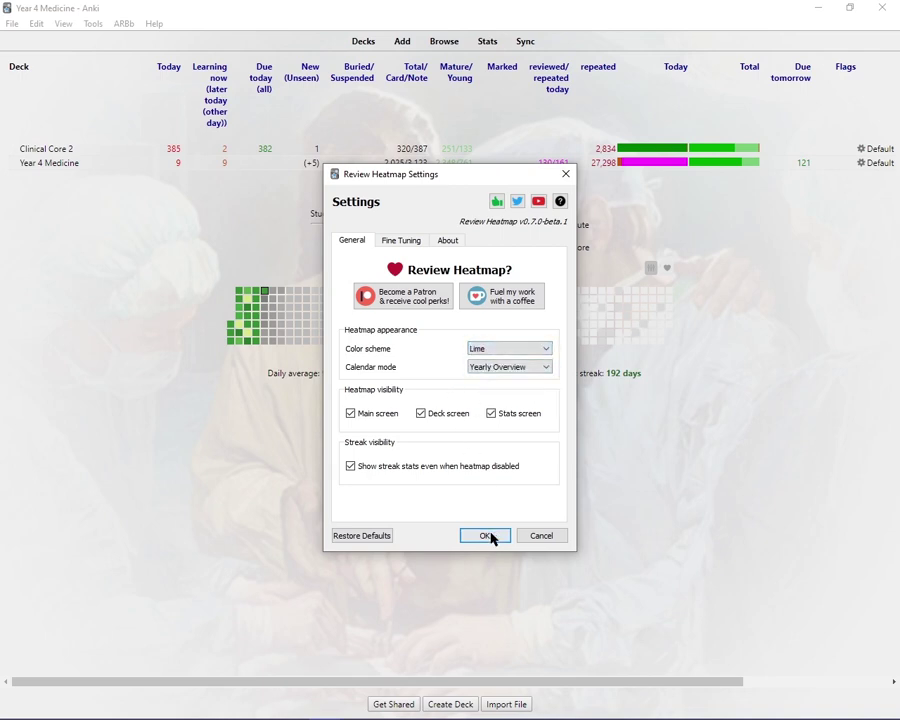
{"action": "left_click", "coordinate": [565, 174]}
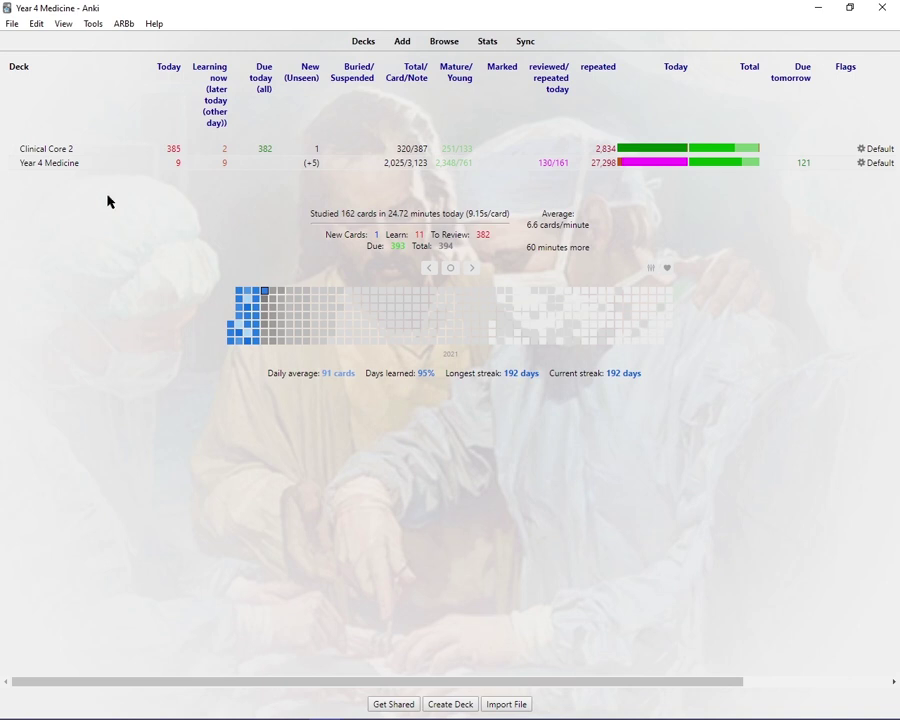
Step: Resume studying the Year 4 Medicine deck and reveal the answer of the Bipolar Disorder card
{"action": "left_click", "coordinate": [66, 163]}
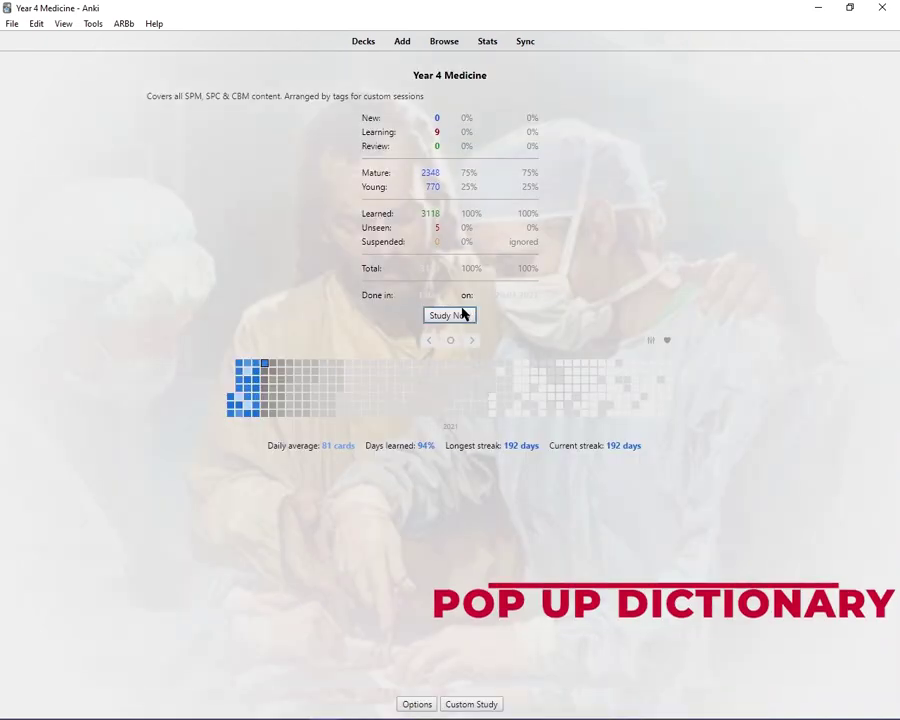
{"action": "left_click", "coordinate": [461, 313]}
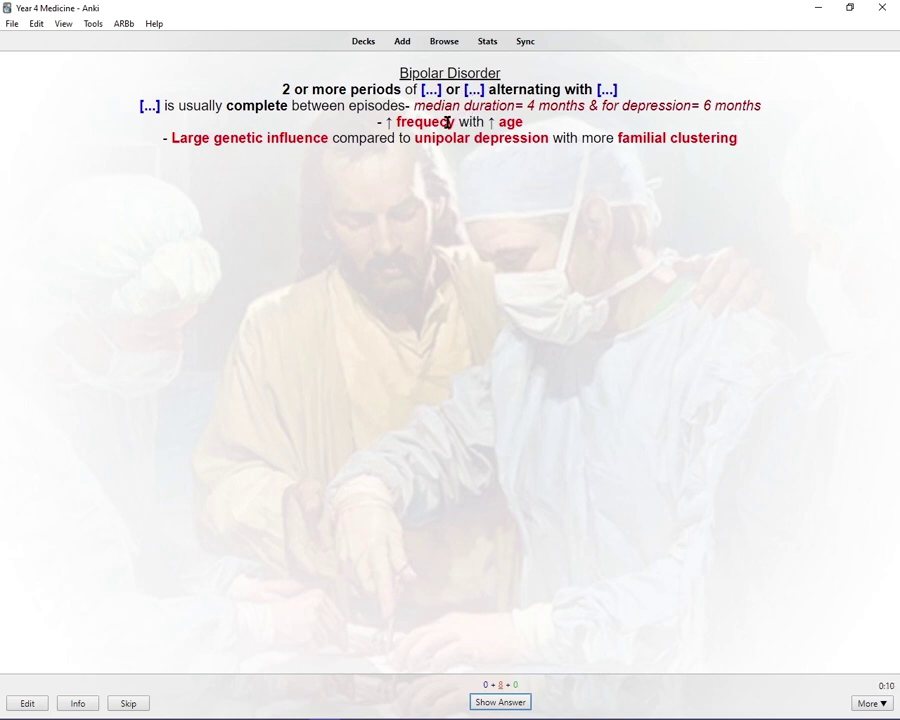
{"action": "key", "text": "space"}
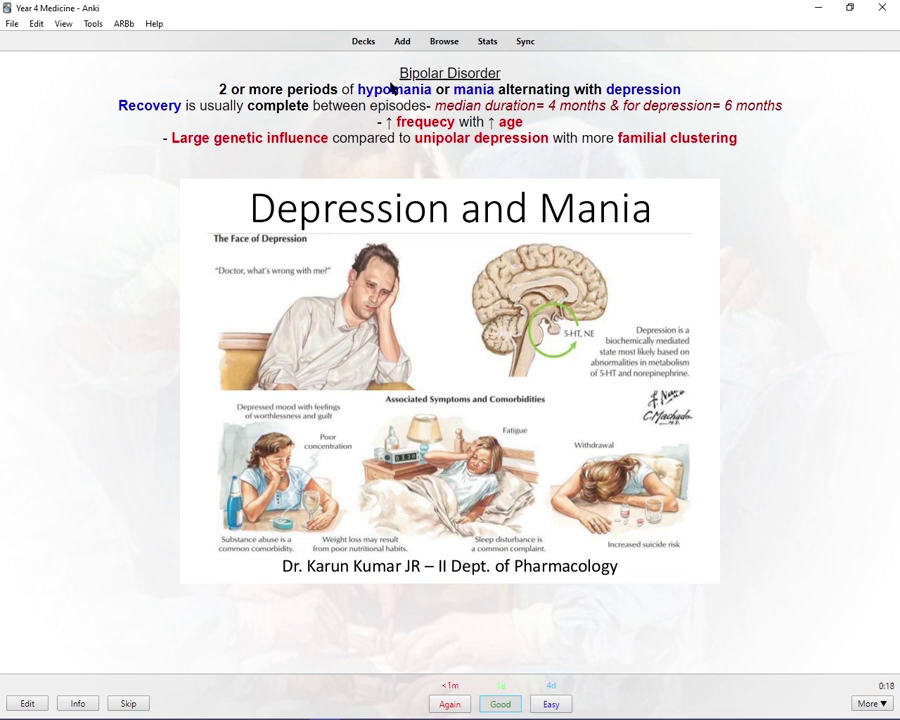
Step: Look up "hypomania" in the card's popup dictionary and "Depressive" within its results, read through the related notes, and dismiss the popups
{"action": "double_click", "coordinate": [377, 89]}
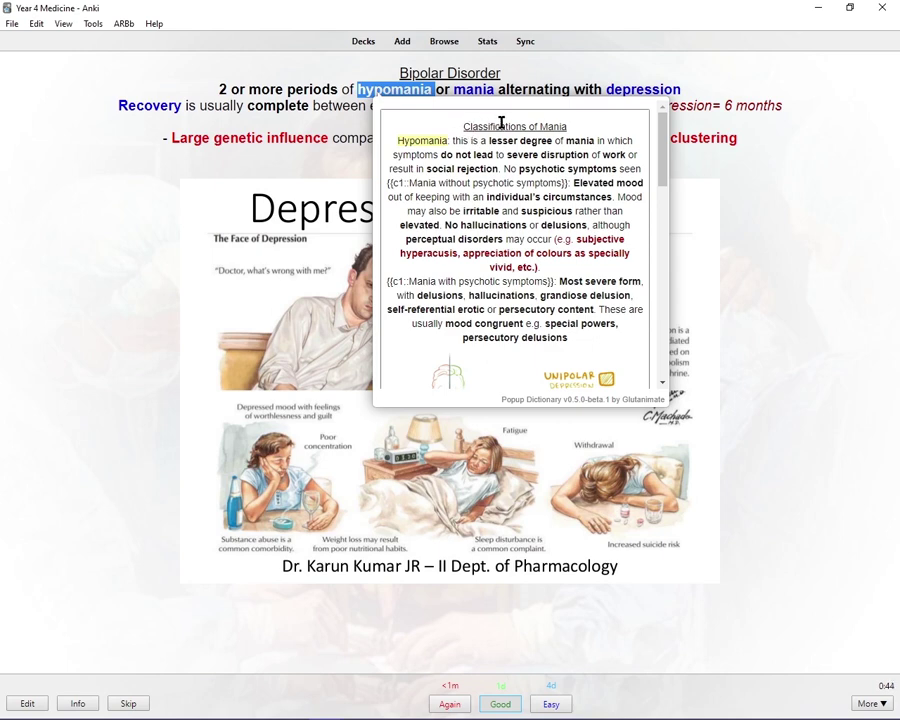
{"action": "left_click_drag", "start_coordinate": [664, 152], "coordinate": [661, 251]}
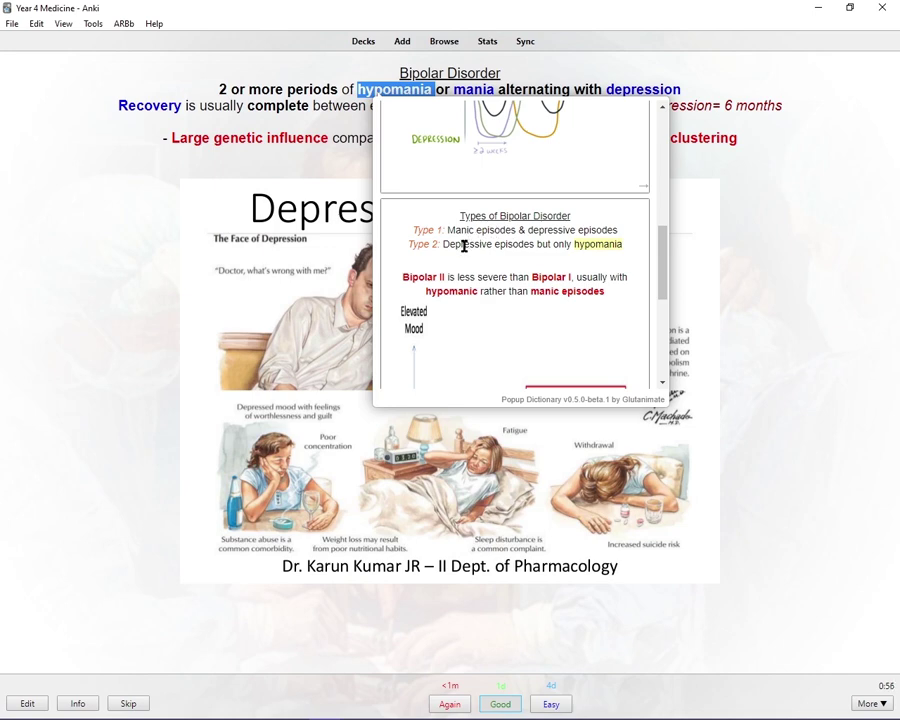
{"action": "double_click", "coordinate": [464, 245]}
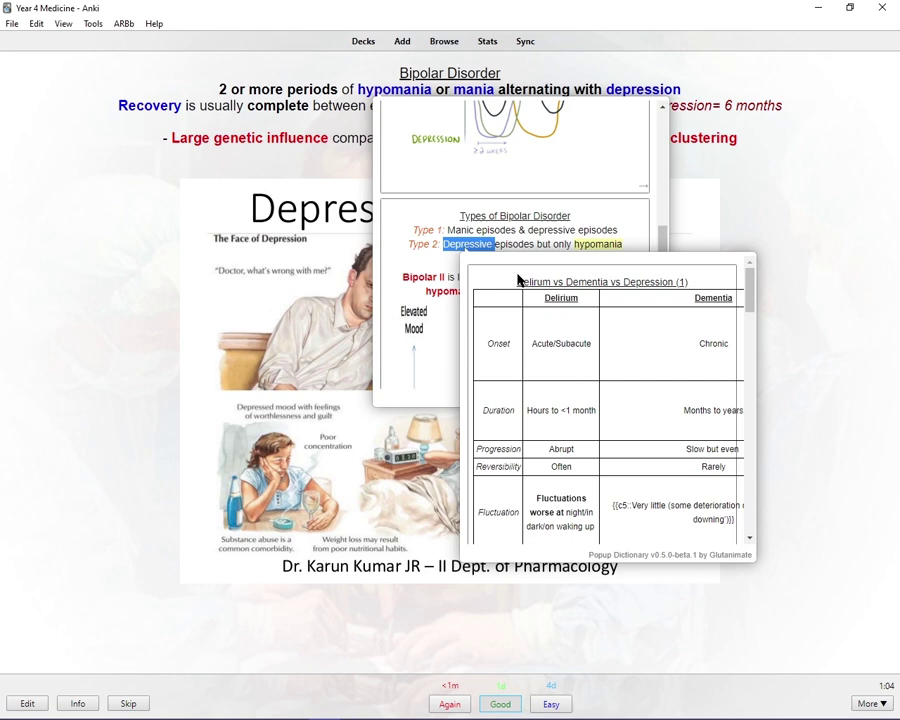
{"action": "left_click_drag", "start_coordinate": [750, 297], "coordinate": [731, 466]}
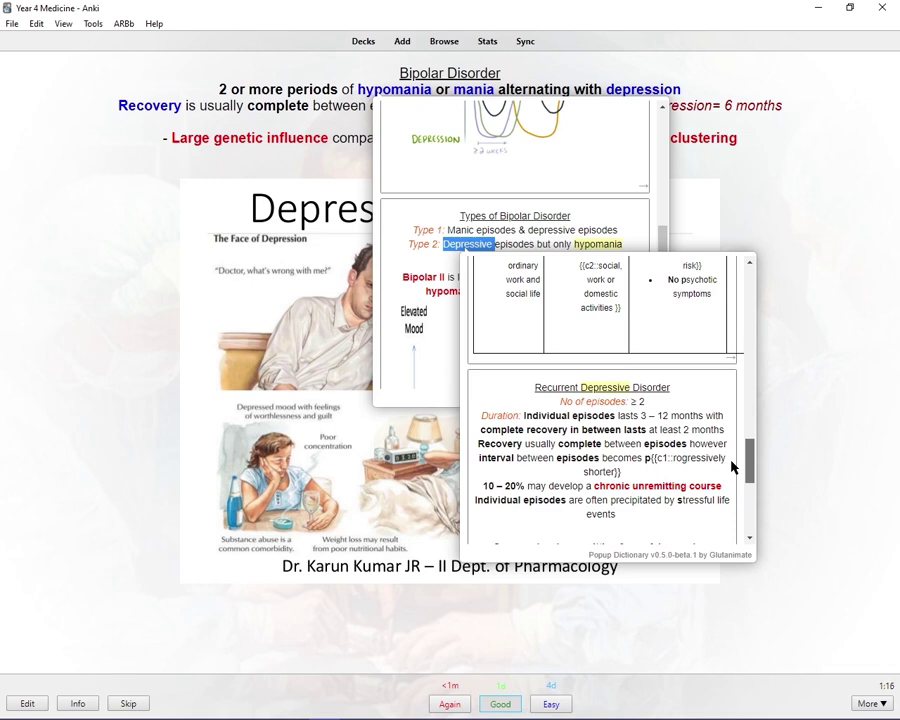
{"action": "left_click_drag", "start_coordinate": [731, 466], "coordinate": [721, 495]}
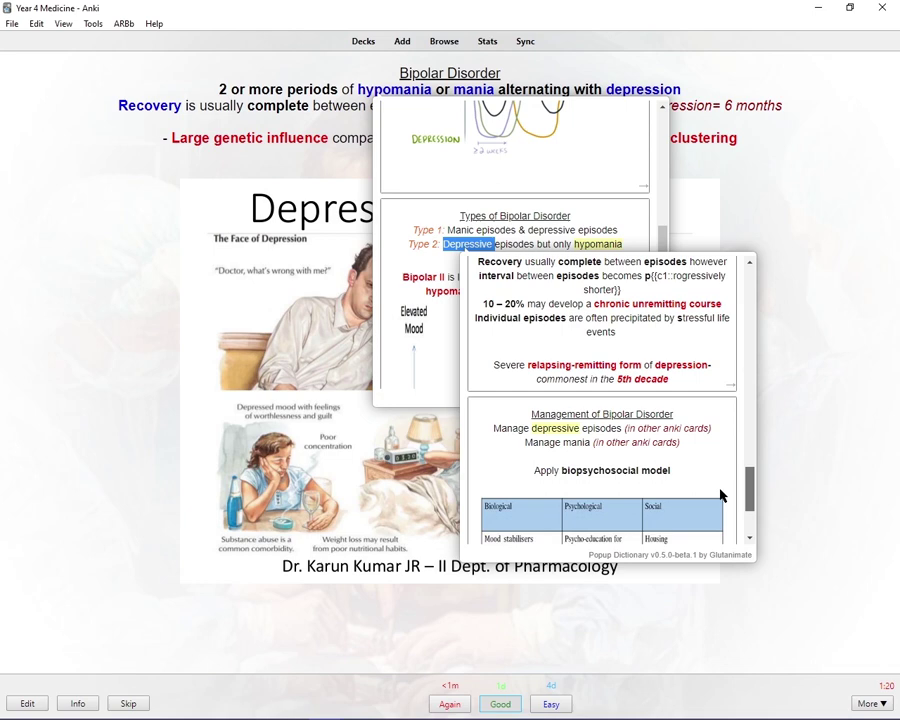
{"action": "left_click", "coordinate": [188, 305]}
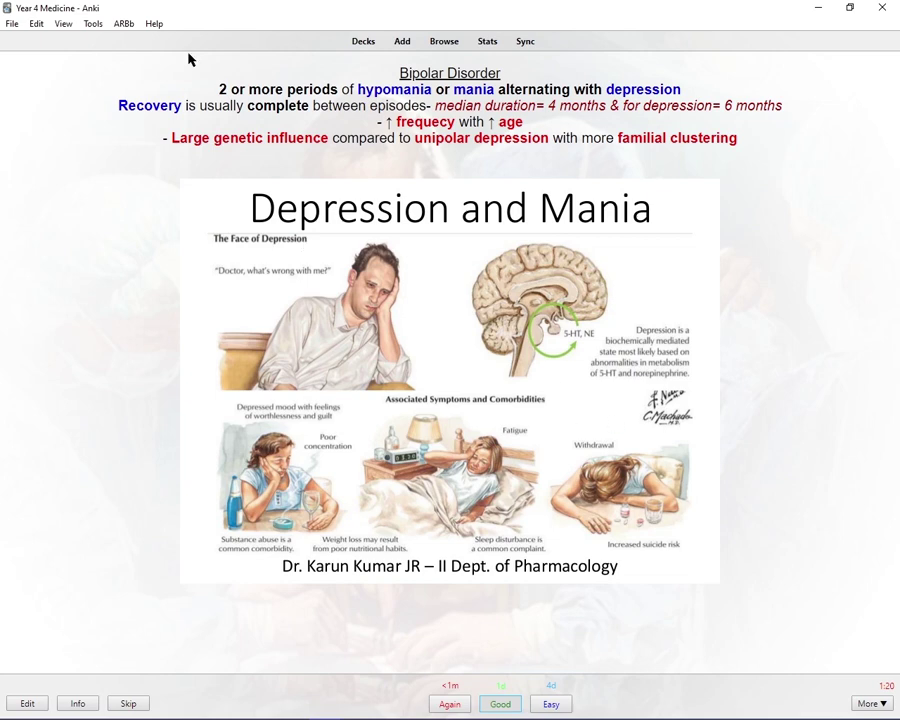
Step: Look up "Recovery" in the popup dictionary and rate the Bipolar Disorder card Again
{"action": "double_click", "coordinate": [160, 106]}
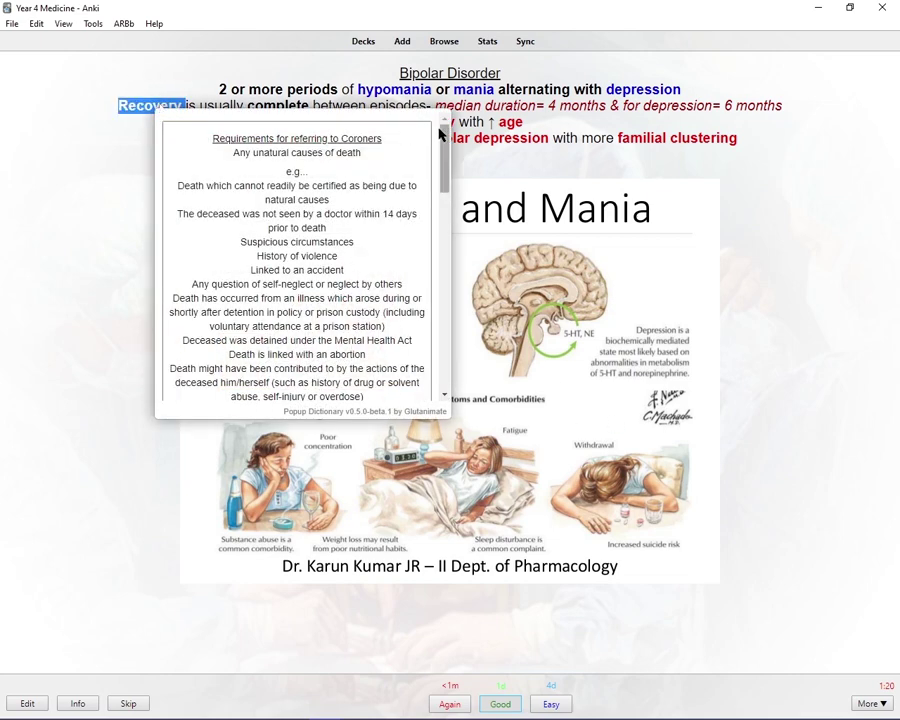
{"action": "key", "text": "1"}
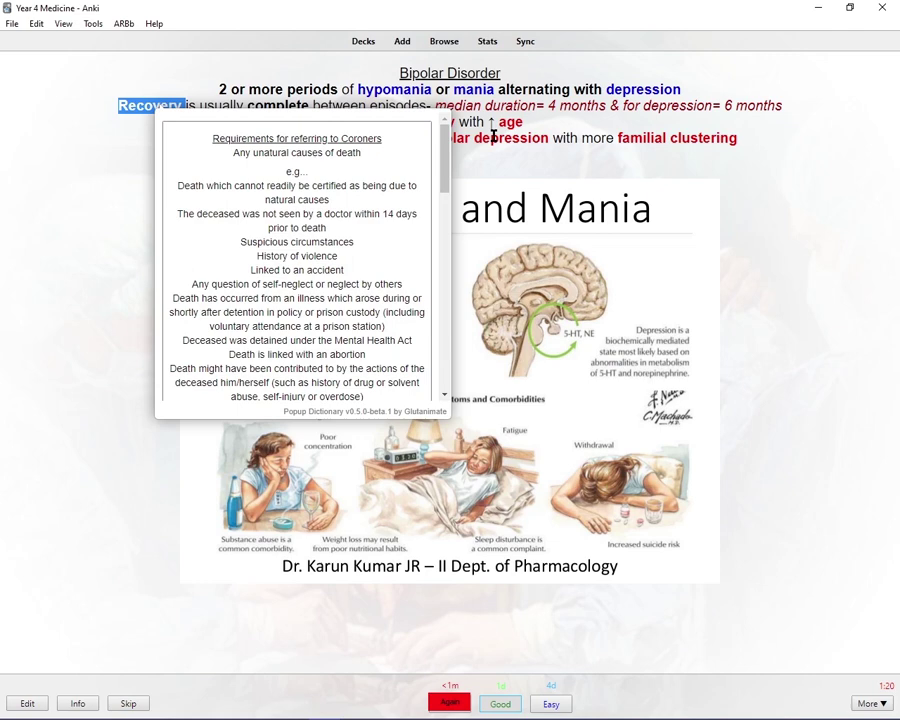
Step: Return to the deck list and start studying the Year 4 Medicine deck again
{"action": "key", "text": "d"}
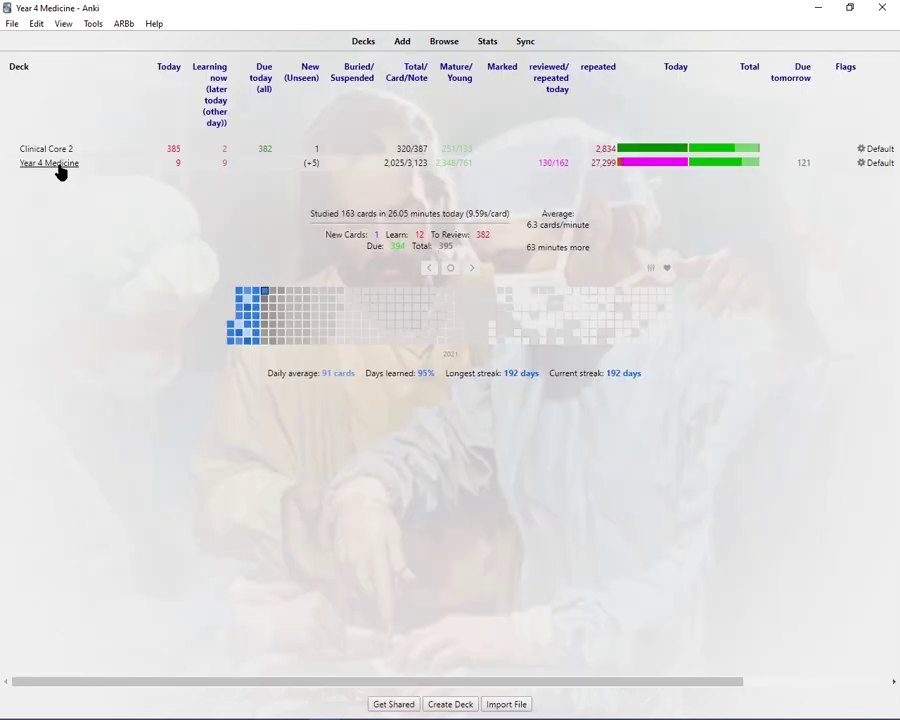
{"action": "left_click", "coordinate": [60, 166]}
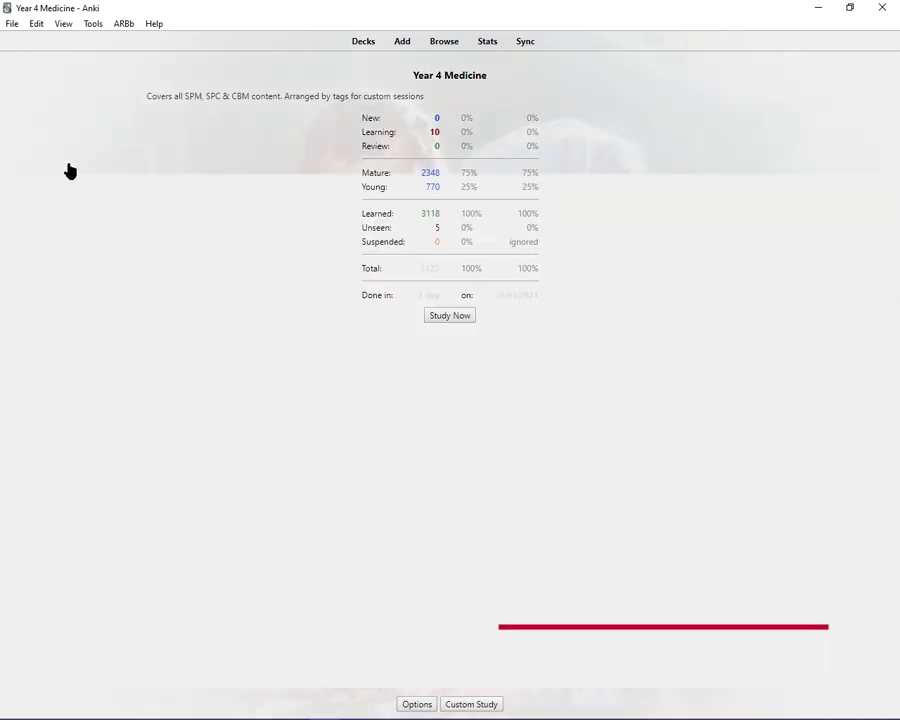
{"action": "left_click", "coordinate": [455, 315]}
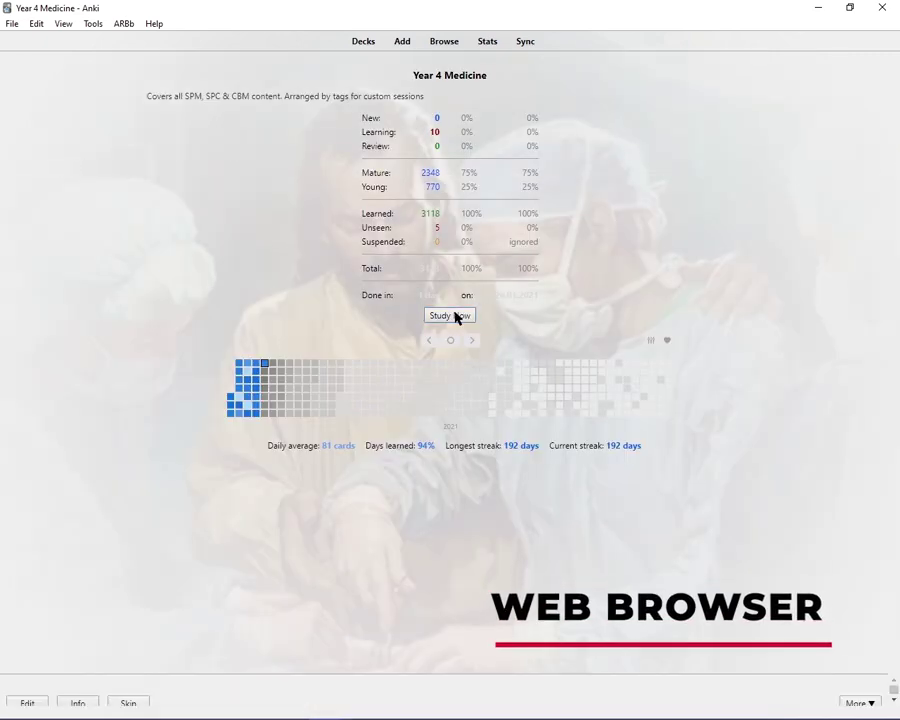
Step: Disable Hotmouse, advance to the Causes of Mania card and reveal its answer
{"action": "right_click", "coordinate": [386, 284]}
{"action": "left_click", "coordinate": [348, 289]}
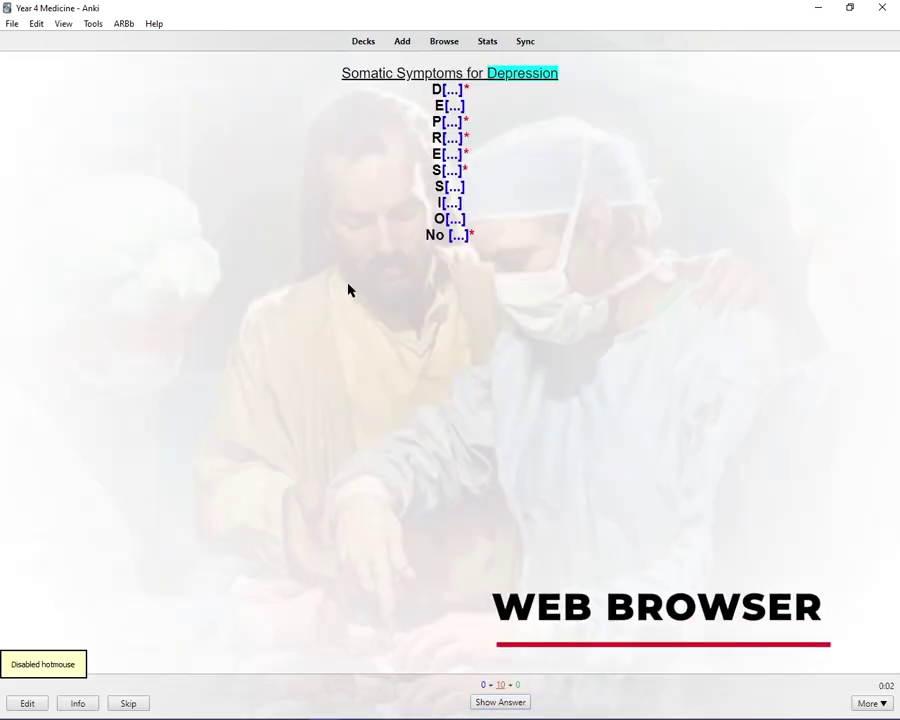
{"action": "left_click", "coordinate": [518, 356]}
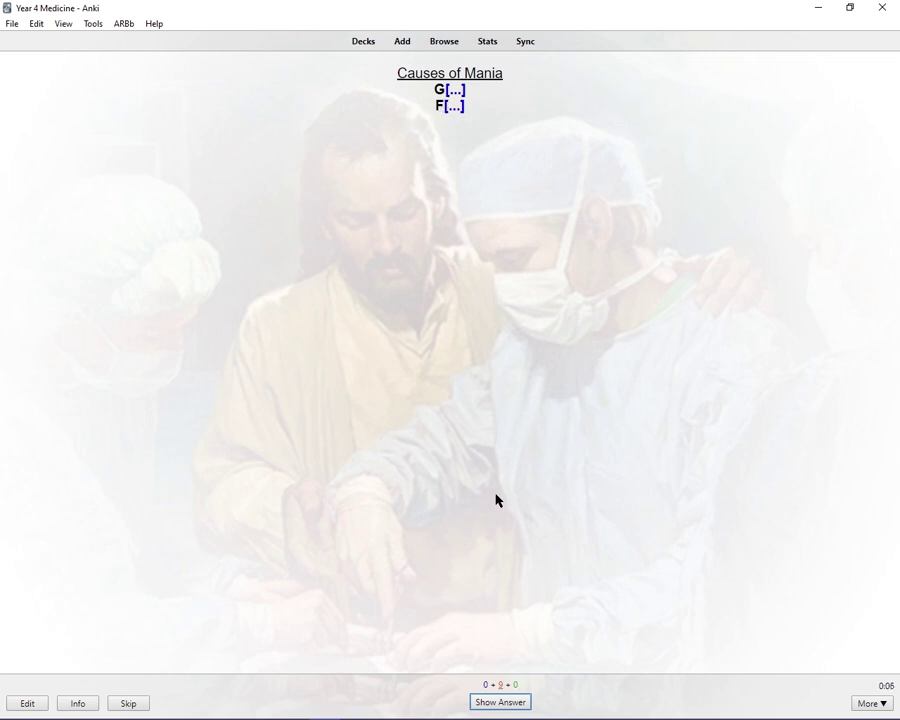
{"action": "key", "text": "space"}
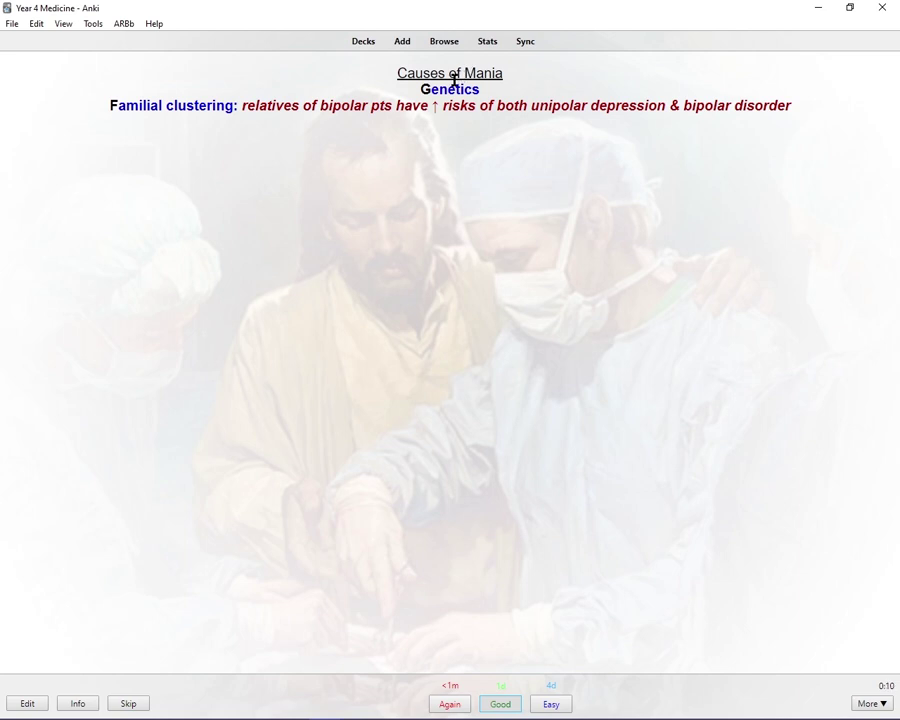
Step: Search Google Web from the Causes of Mania card using the search term "causes of mania"
{"action": "right_click", "coordinate": [417, 150]}
{"action": "mouse_move", "coordinate": [455, 196]}
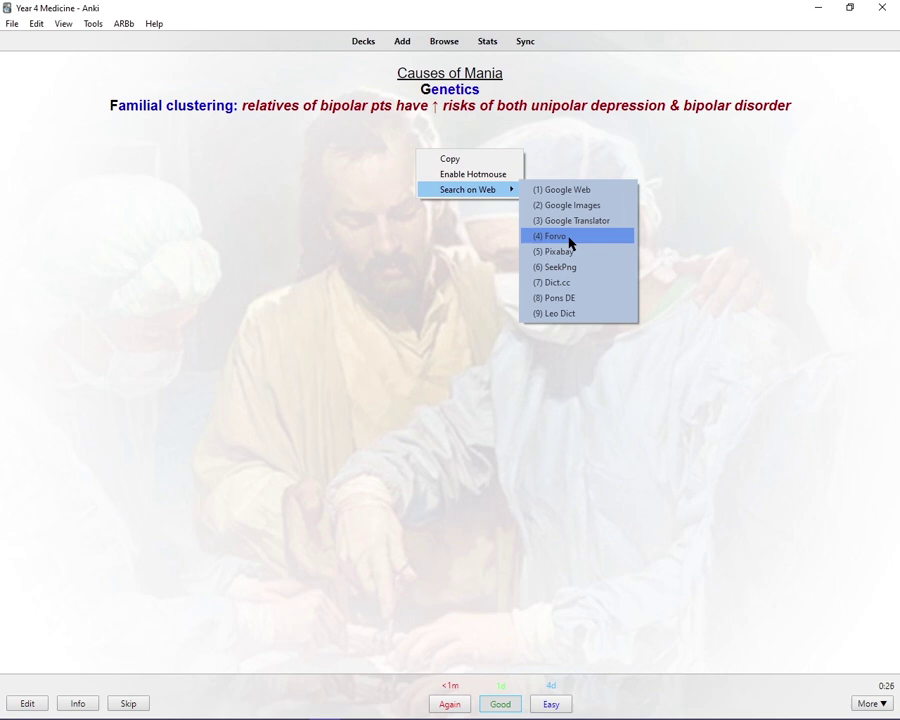
{"action": "left_click", "coordinate": [581, 191]}
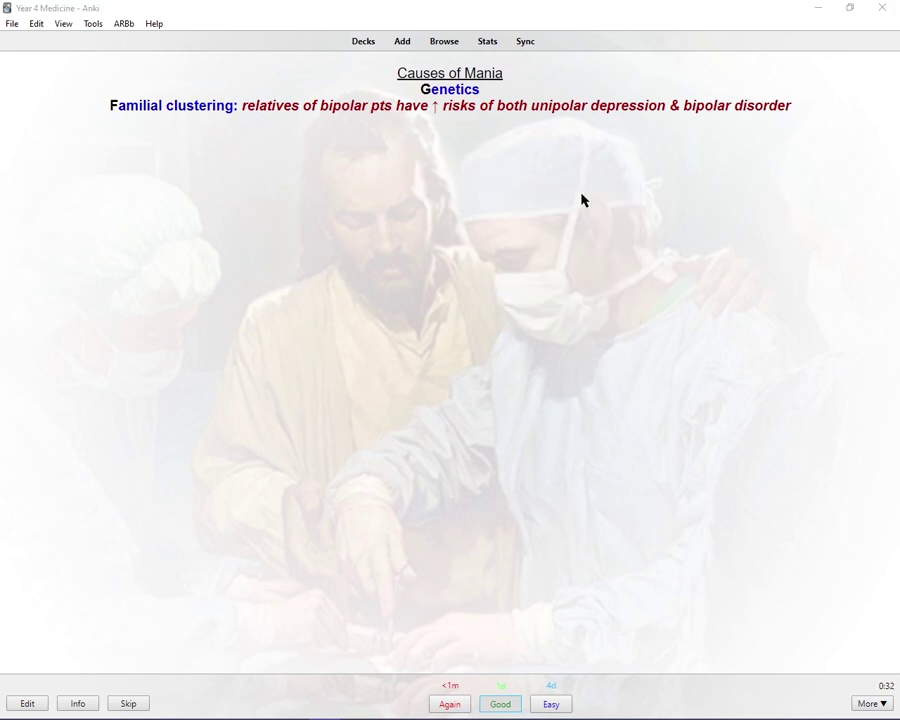
{"action": "left_click", "coordinate": [475, 318]}
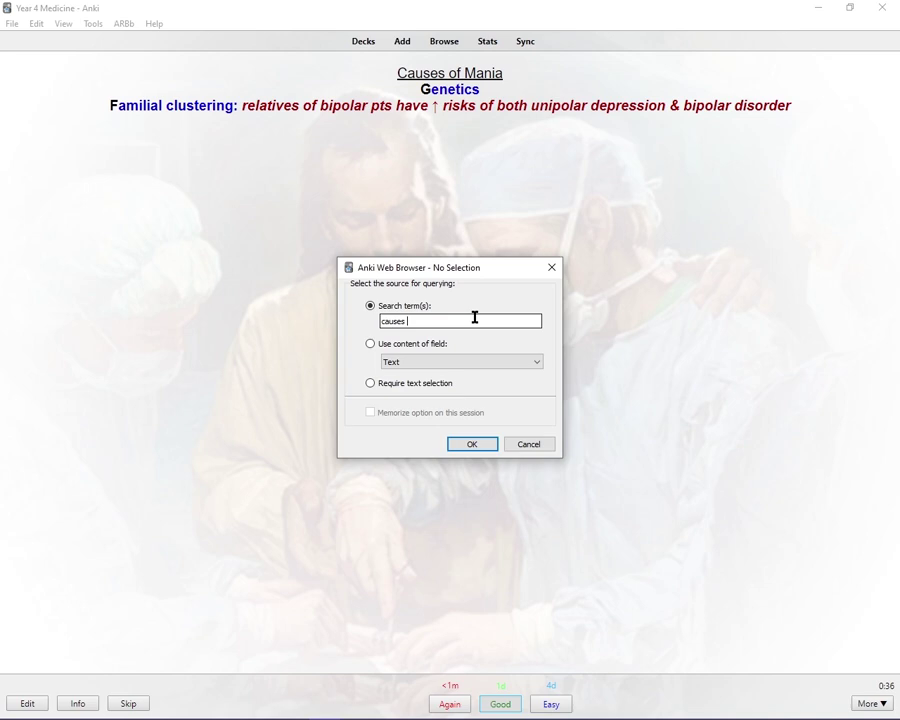
{"action": "type", "text": "causes of mania"}
{"action": "key", "text": "Return"}
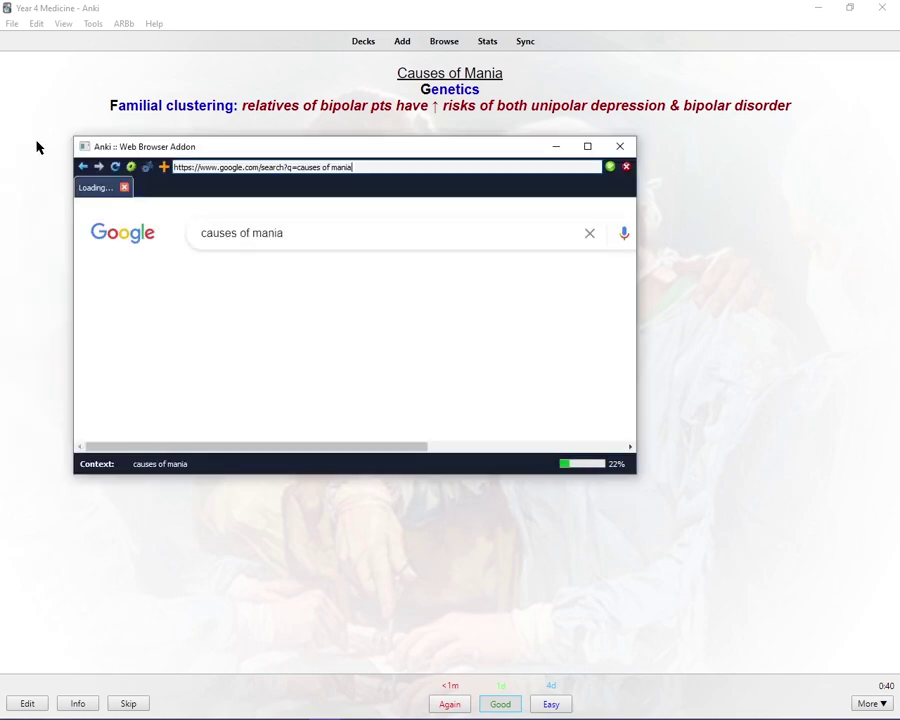
Step: Maximize the add-on's web browser window and skim the Google results for causes of mania
{"action": "scroll", "coordinate": [270, 315], "scroll_direction": "down", "scroll_amount": 5}
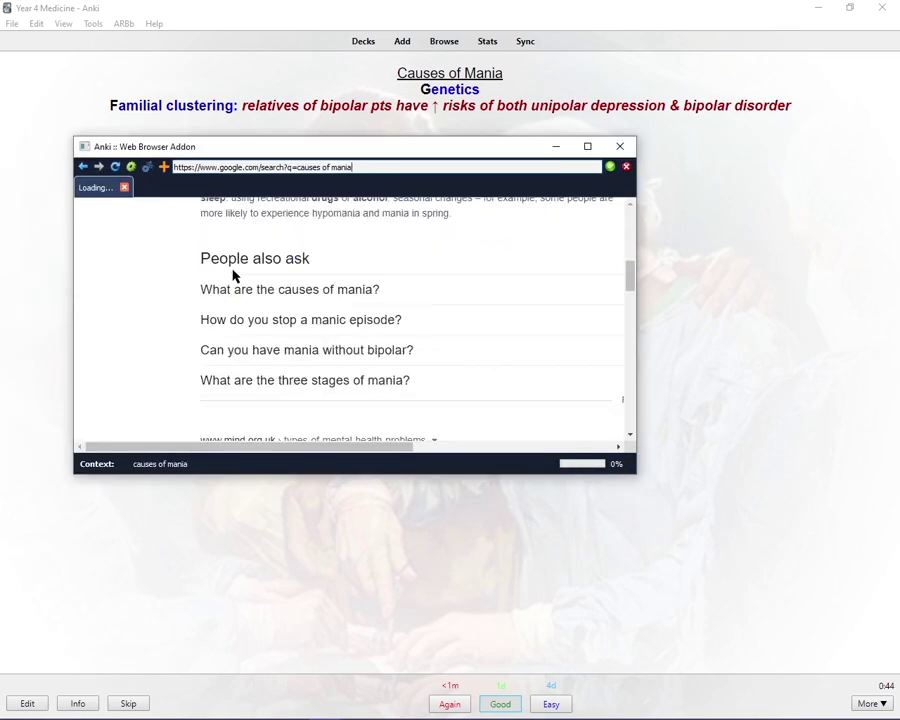
{"action": "left_click", "coordinate": [587, 146]}
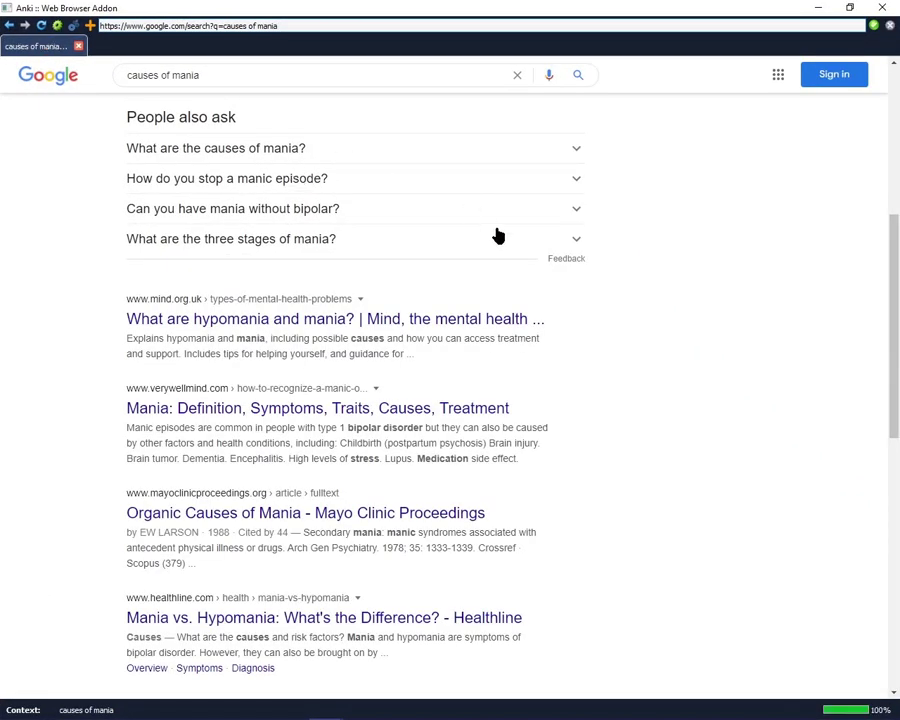
{"action": "scroll", "coordinate": [640, 305], "scroll_direction": "up", "scroll_amount": 5}
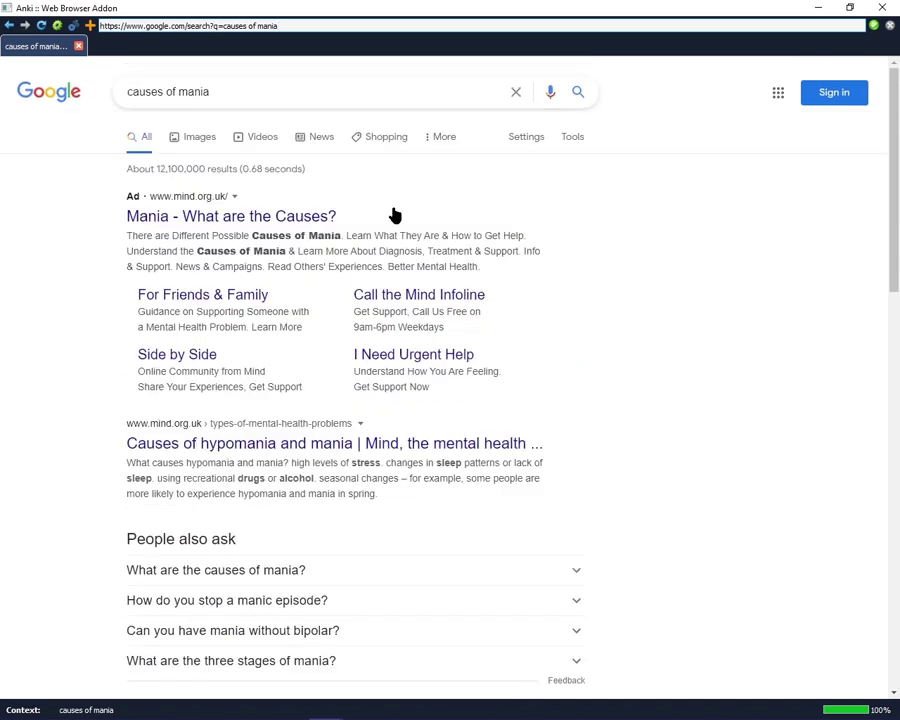
Step: Browse the image results for "causes of mania" and return to the general web results
{"action": "left_click", "coordinate": [195, 144]}
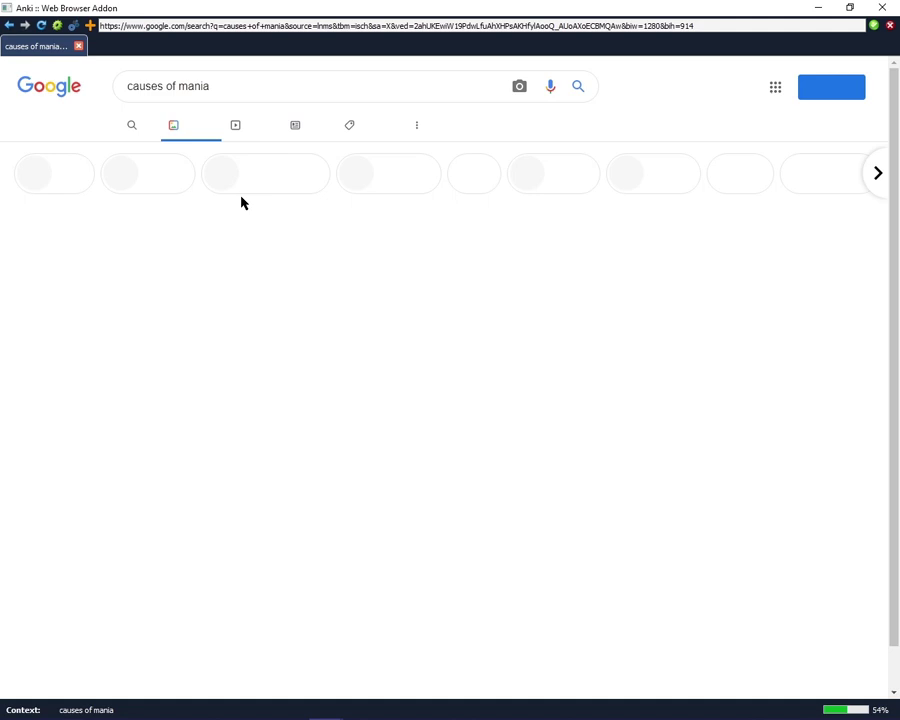
{"action": "scroll", "coordinate": [180, 282], "scroll_direction": "down", "scroll_amount": 2}
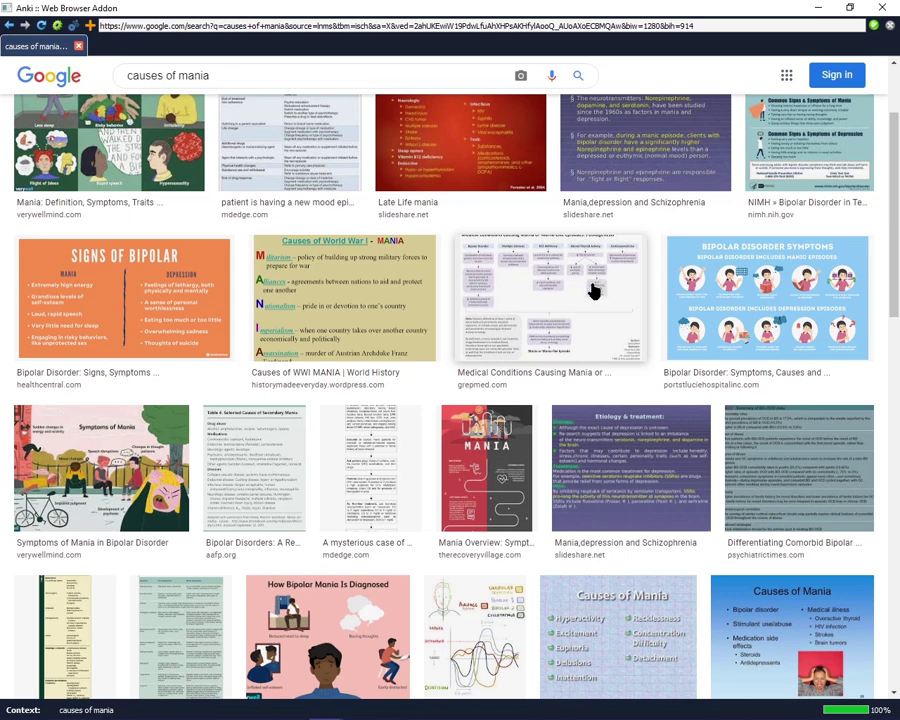
{"action": "scroll", "coordinate": [717, 213], "scroll_direction": "down", "scroll_amount": 2}
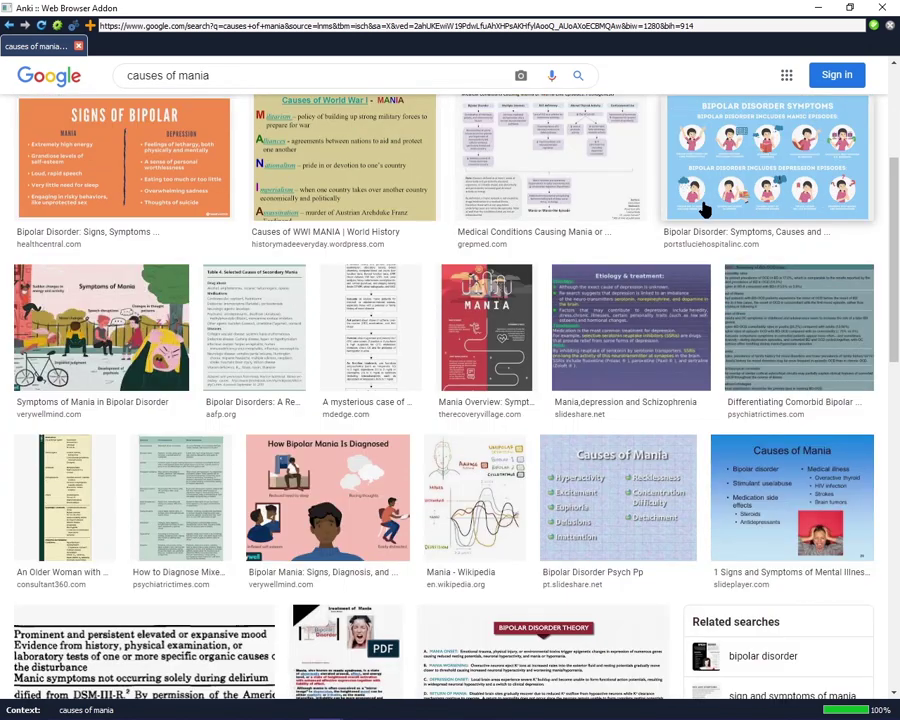
{"action": "scroll", "coordinate": [364, 112], "scroll_direction": "up", "scroll_amount": 4}
{"action": "left_click", "coordinate": [138, 126]}
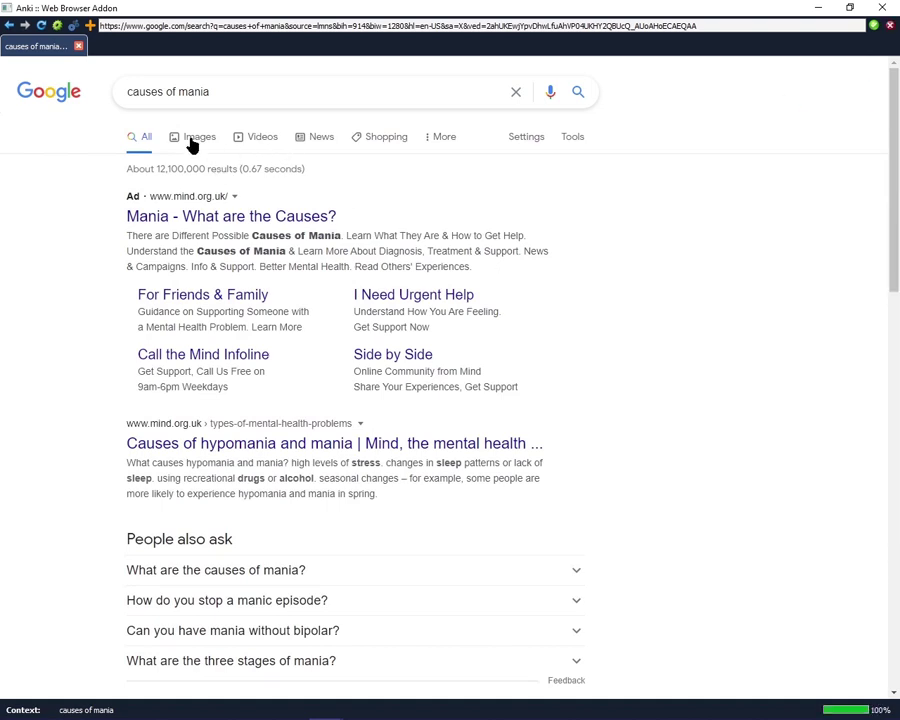
Step: Preview the Signs of a Manic Episode picture in the image results, check its available actions, and leave the web browser
{"action": "left_click", "coordinate": [193, 140]}
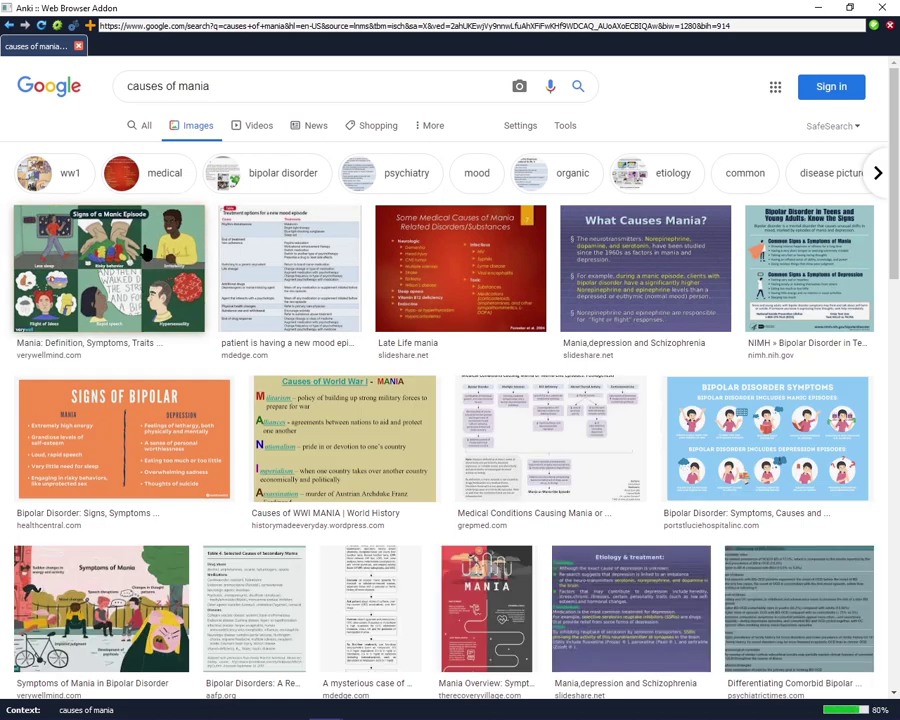
{"action": "left_click", "coordinate": [100, 250]}
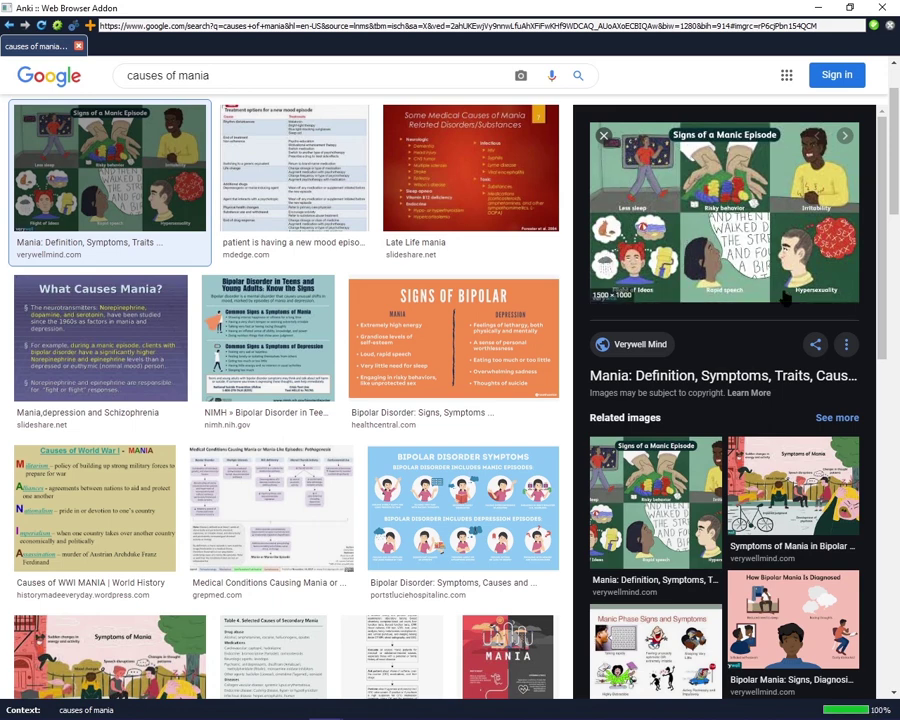
{"action": "right_click", "coordinate": [705, 237]}
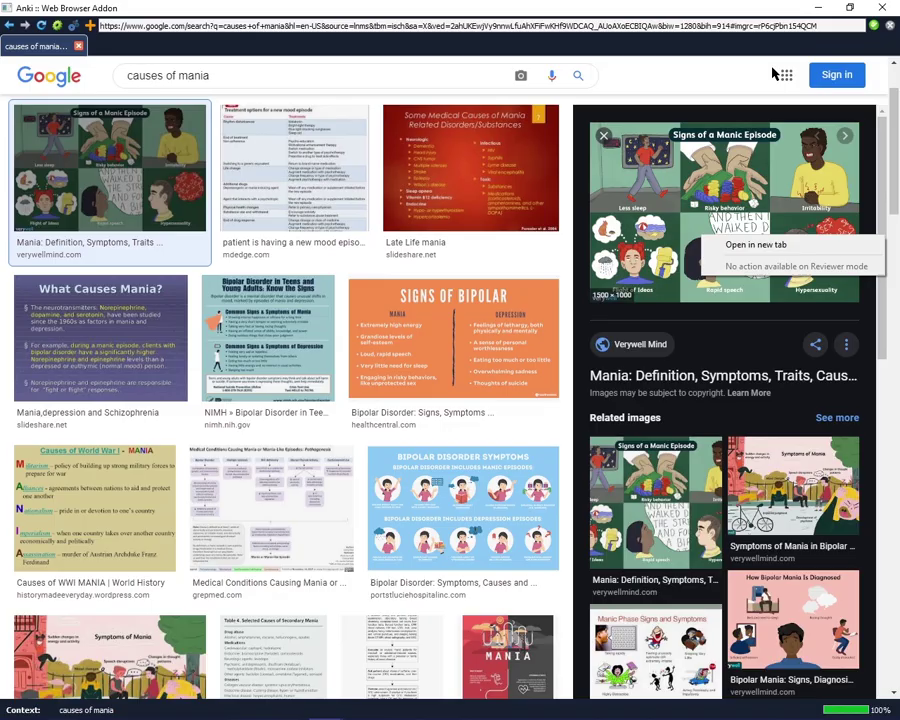
{"action": "key", "text": "Escape"}
{"action": "key", "text": "Escape"}
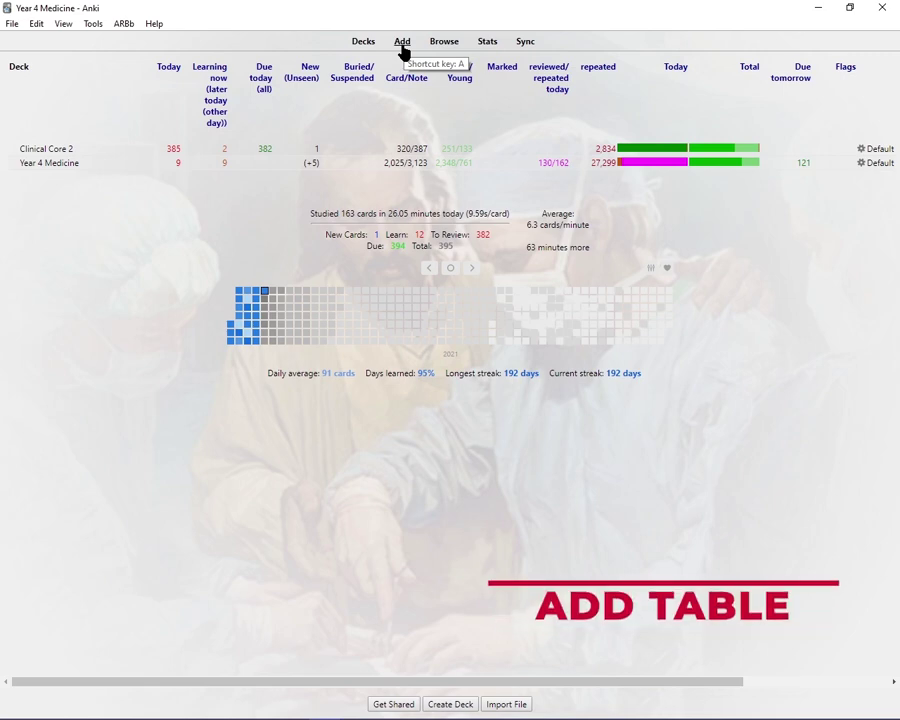
Step: Start a new Cloze note in the Year 4 Medicine deck and insert a table with 3 columns and 5 rows
{"action": "left_click", "coordinate": [403, 47]}
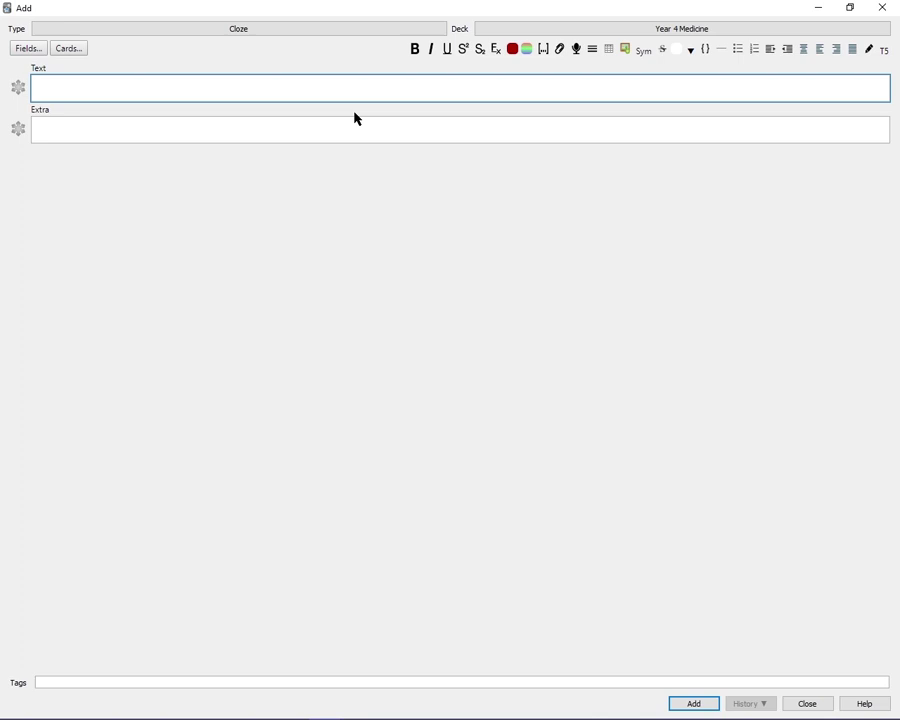
{"action": "left_click", "coordinate": [609, 49]}
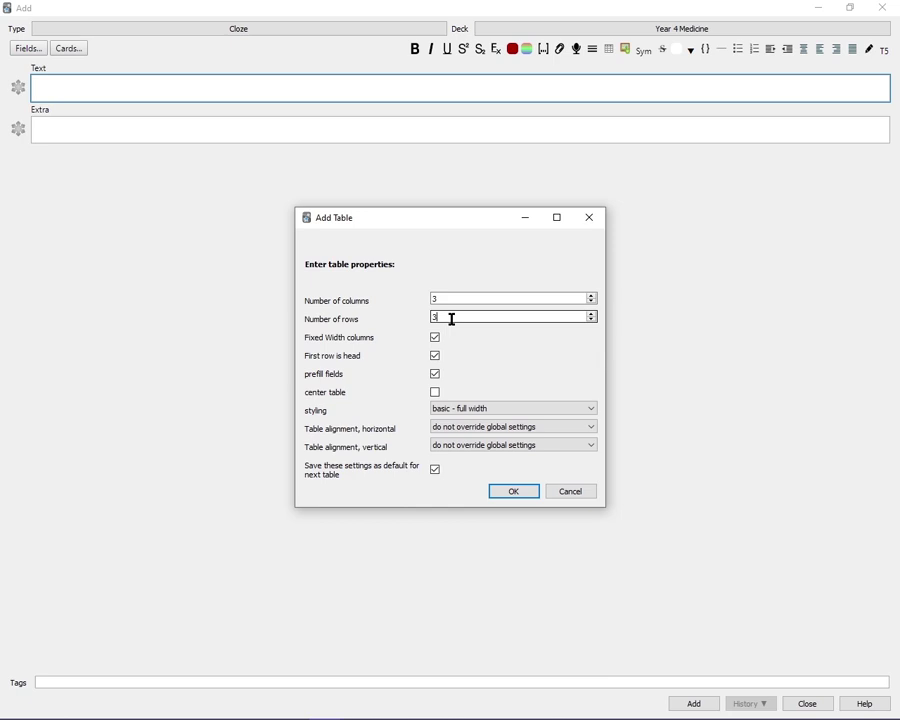
{"action": "left_click_drag", "start_coordinate": [450, 317], "coordinate": [398, 323]}
{"action": "type", "text": "5"}
{"action": "left_click", "coordinate": [512, 491]}
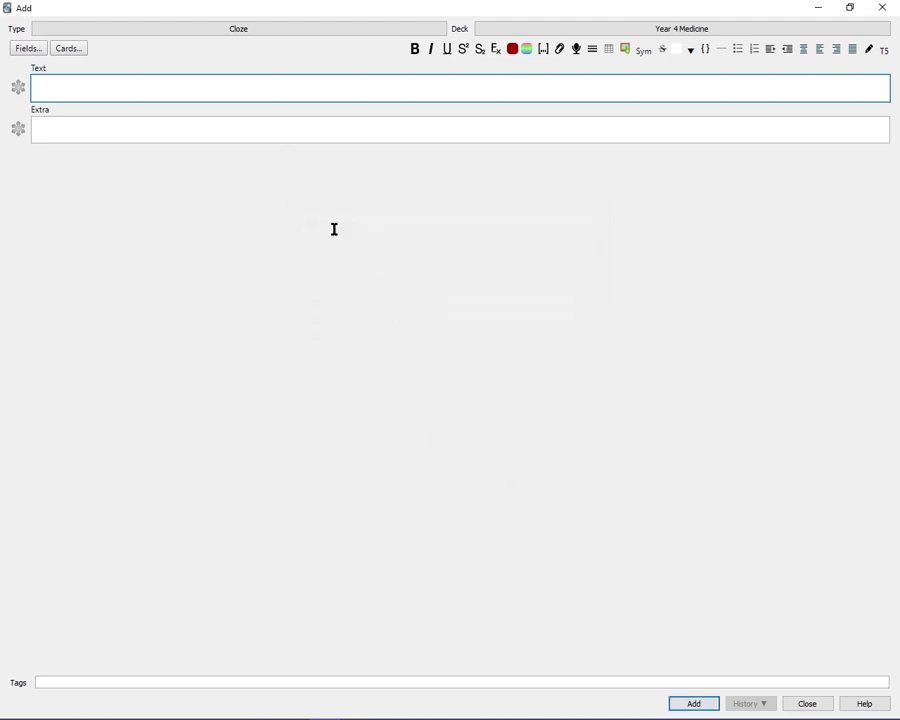
Step: Clear the table's first header cell and title the other two columns "Ulcerative Colitis" and "Crohn's Disease"
{"action": "double_click", "coordinate": [182, 89]}
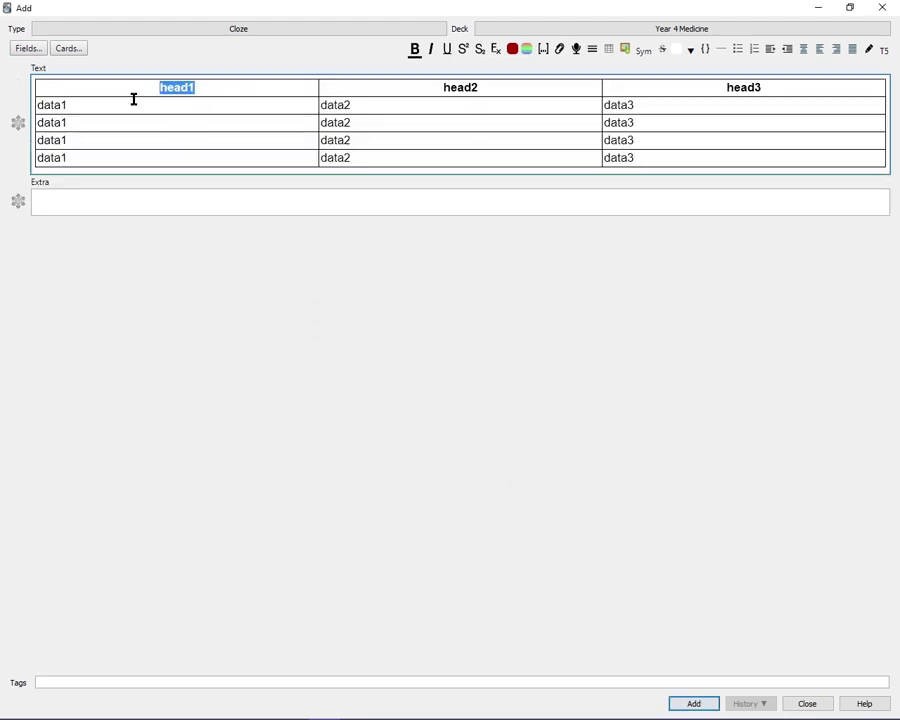
{"action": "key", "text": "Delete"}
{"action": "double_click", "coordinate": [472, 92]}
{"action": "type", "text": "Ul"}
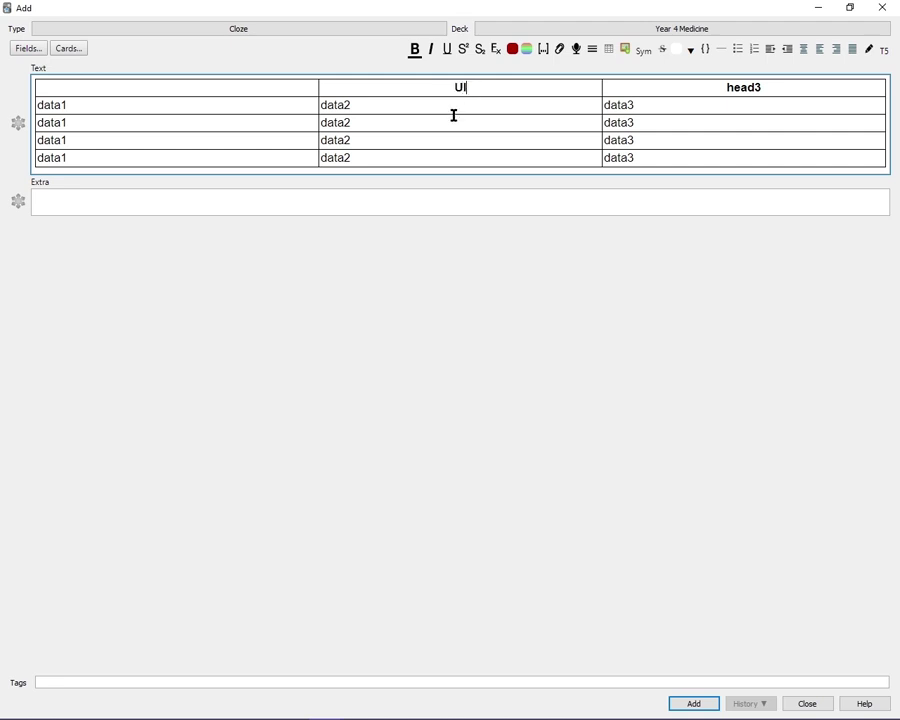
{"action": "type", "text": "cerative Colitis"}
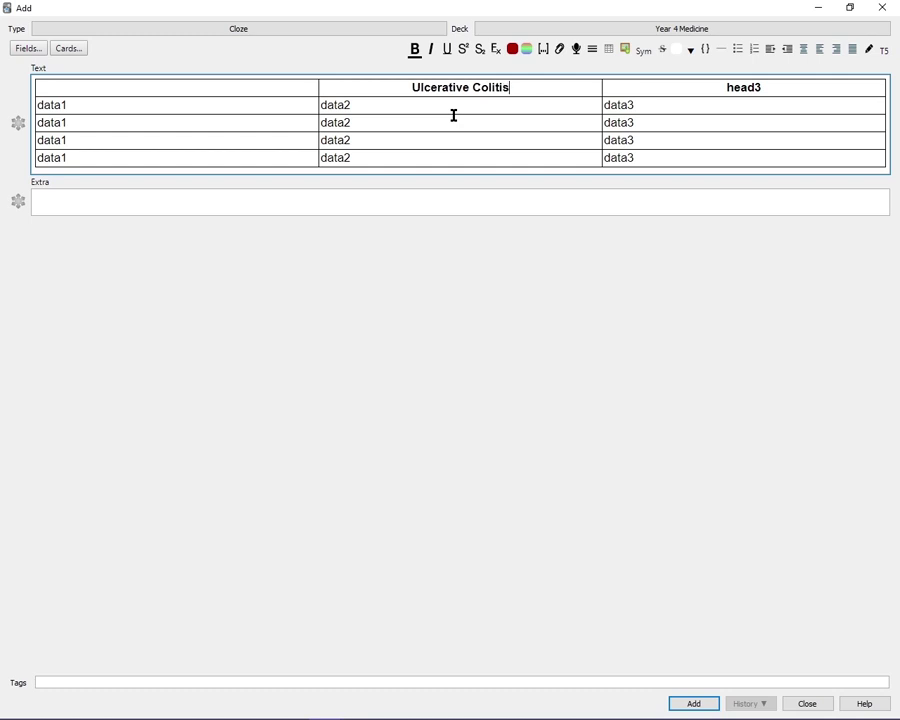
{"action": "double_click", "coordinate": [734, 85]}
{"action": "type", "text": "Crohns"}
{"action": "key", "text": "BackSpace"}
{"action": "type", "text": "'s Disease"}
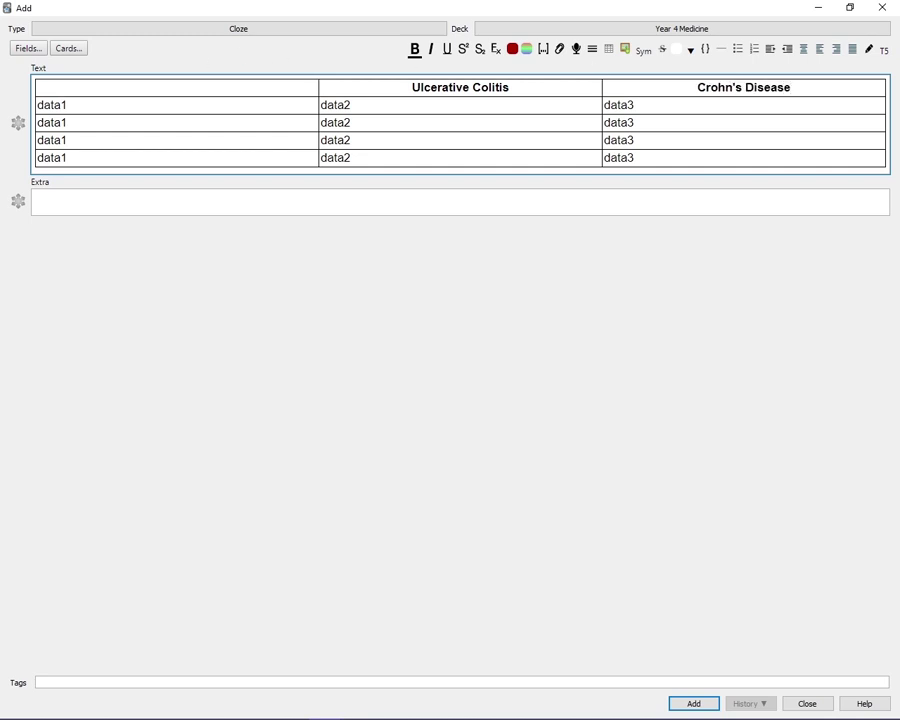
Step: Label the first row below the table's header "Histology"
{"action": "double_click", "coordinate": [46, 107]}
{"action": "type", "text": "Histology"}
{"action": "left_click", "coordinate": [266, 210]}
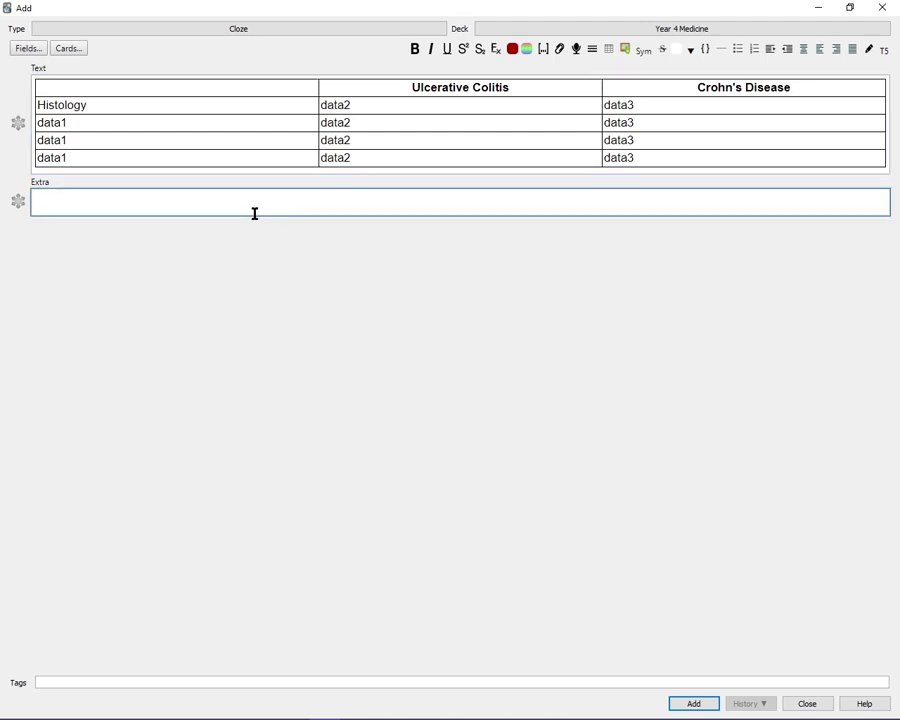
Step: Delete the whole table from the note's Text field and close the new note without adding it
{"action": "left_click_drag", "start_coordinate": [662, 154], "coordinate": [344, 80]}
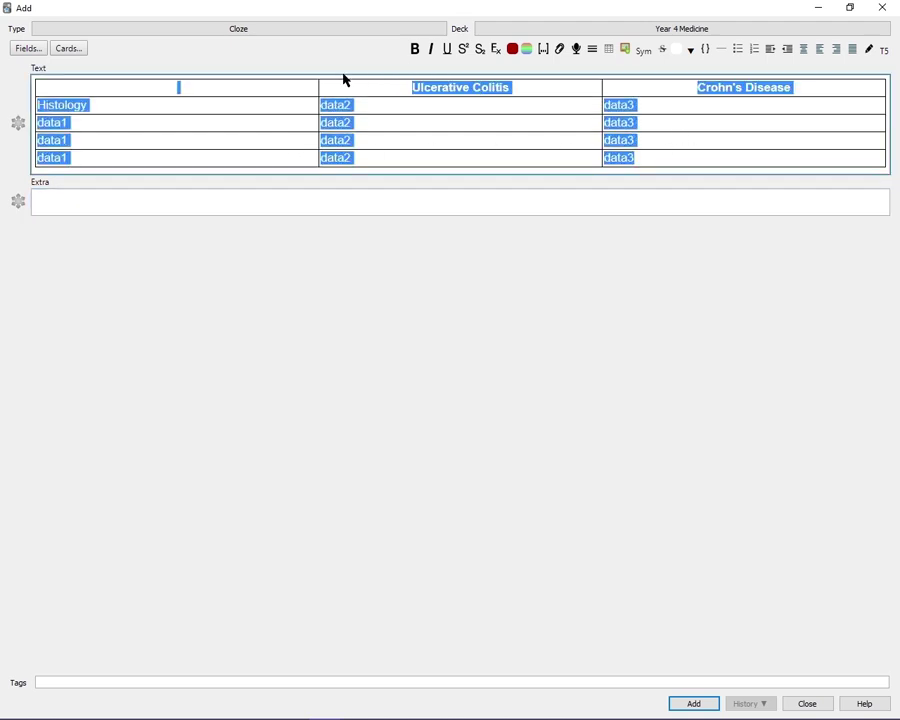
{"action": "key", "text": "Delete"}
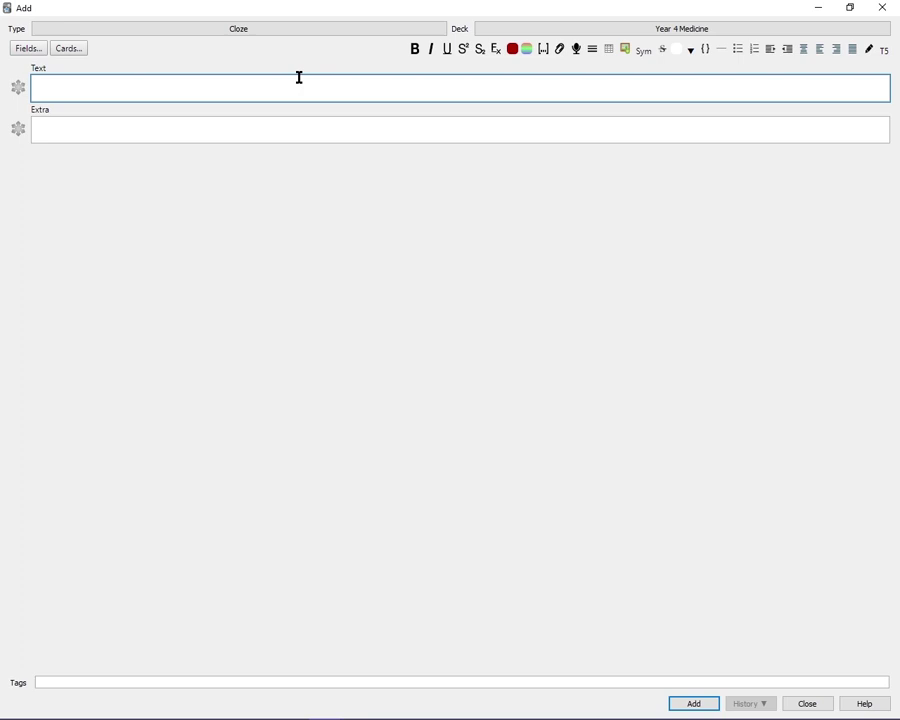
{"action": "left_click", "coordinate": [881, 7]}
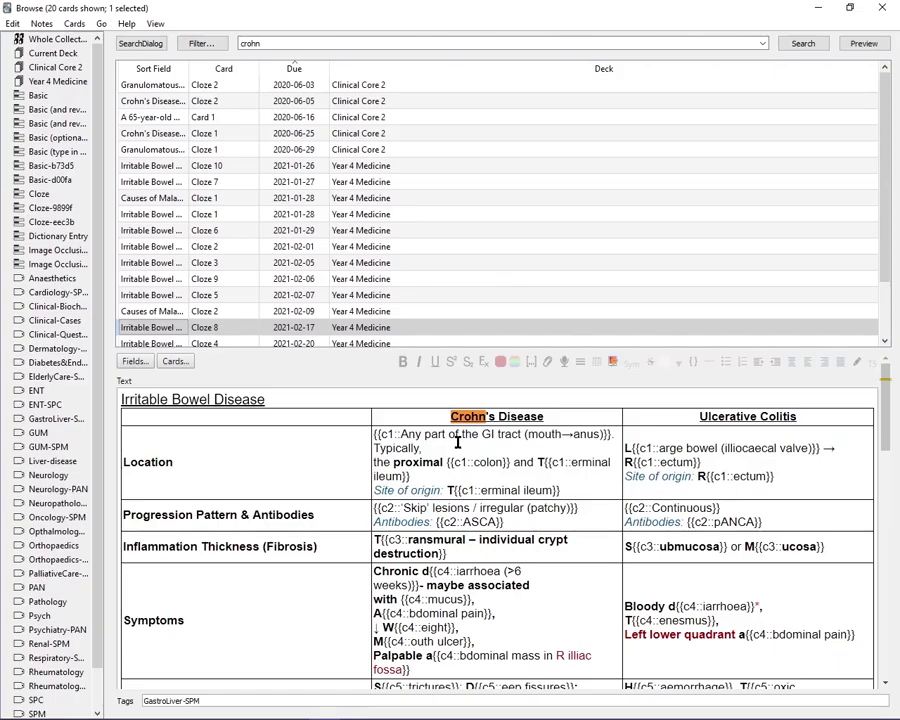
Step: Enlarge the note editor in the card browser and examine the Irritable Bowel Disease comparison table from Location to Management
{"action": "left_click_drag", "start_coordinate": [445, 350], "coordinate": [437, 148]}
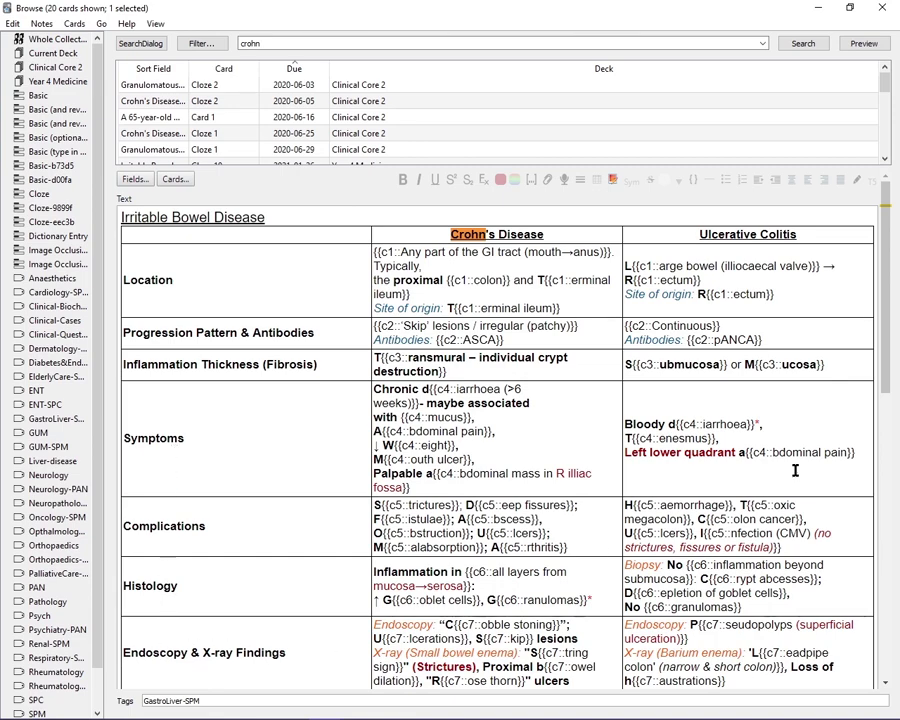
{"action": "left_click_drag", "start_coordinate": [884, 336], "coordinate": [884, 232]}
{"action": "scroll", "coordinate": [612, 372], "scroll_direction": "down", "scroll_amount": 5}
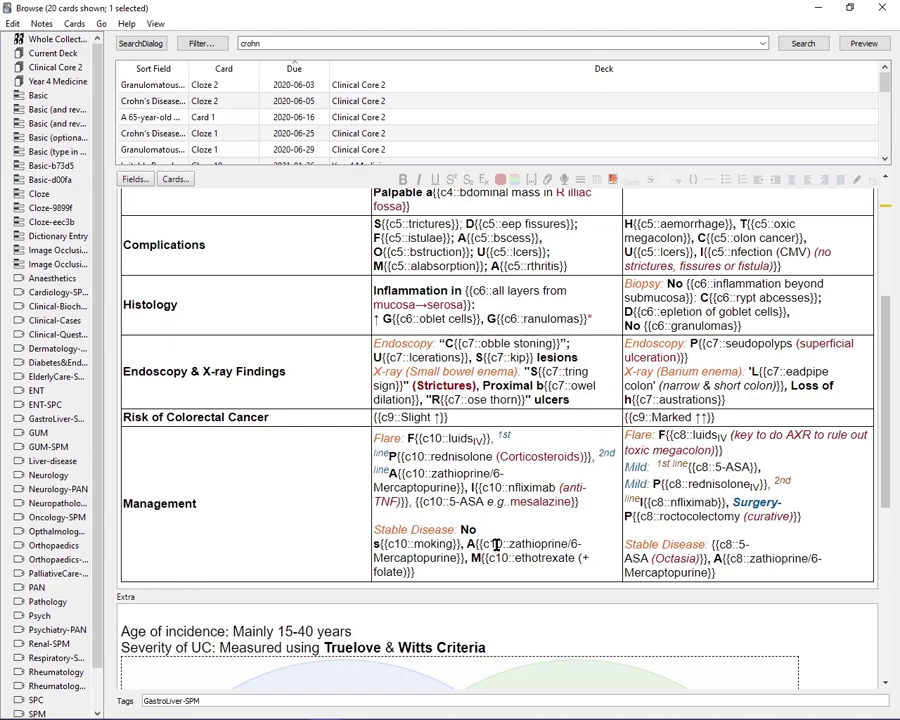
{"action": "scroll", "coordinate": [624, 427], "scroll_direction": "up", "scroll_amount": 5}
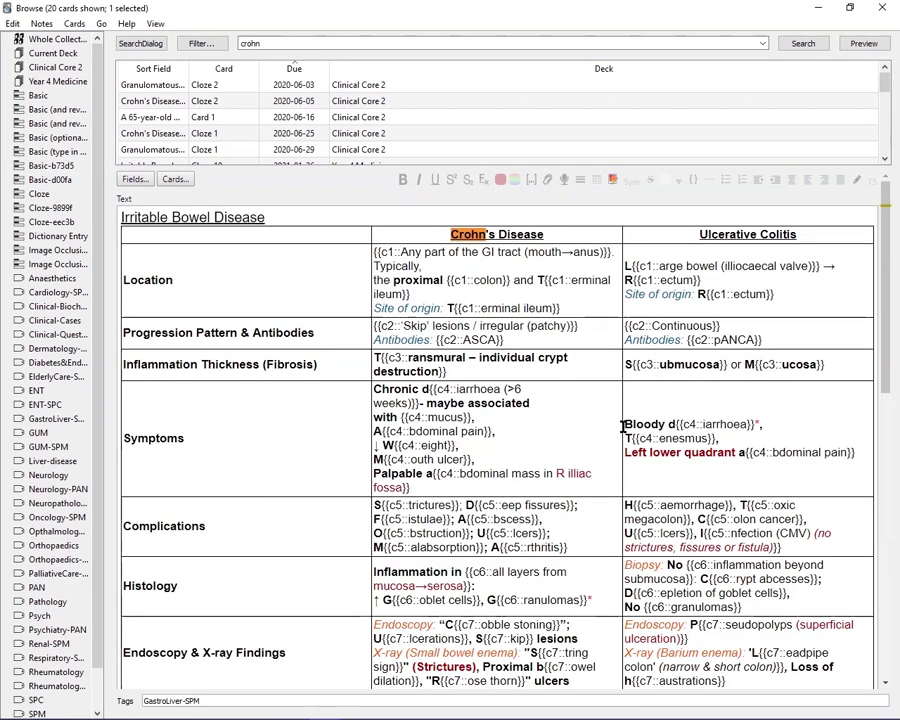
Step: Preview the Irritable Bowel Disease comparison card, reveal its Management answers for Ulcerative Colitis, and close the preview
{"action": "left_click", "coordinate": [870, 48]}
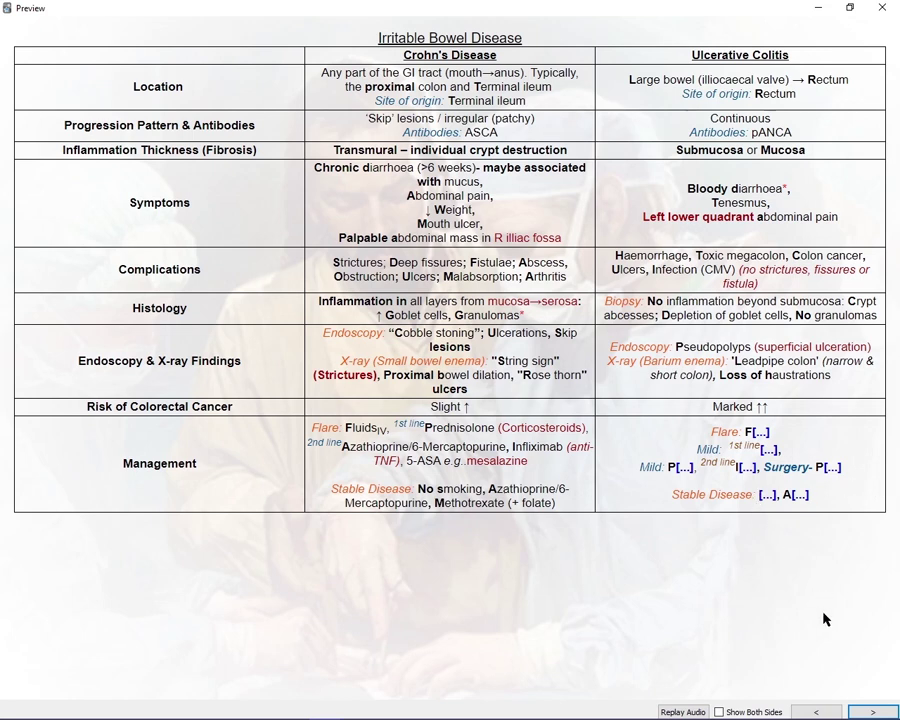
{"action": "left_click", "coordinate": [868, 711]}
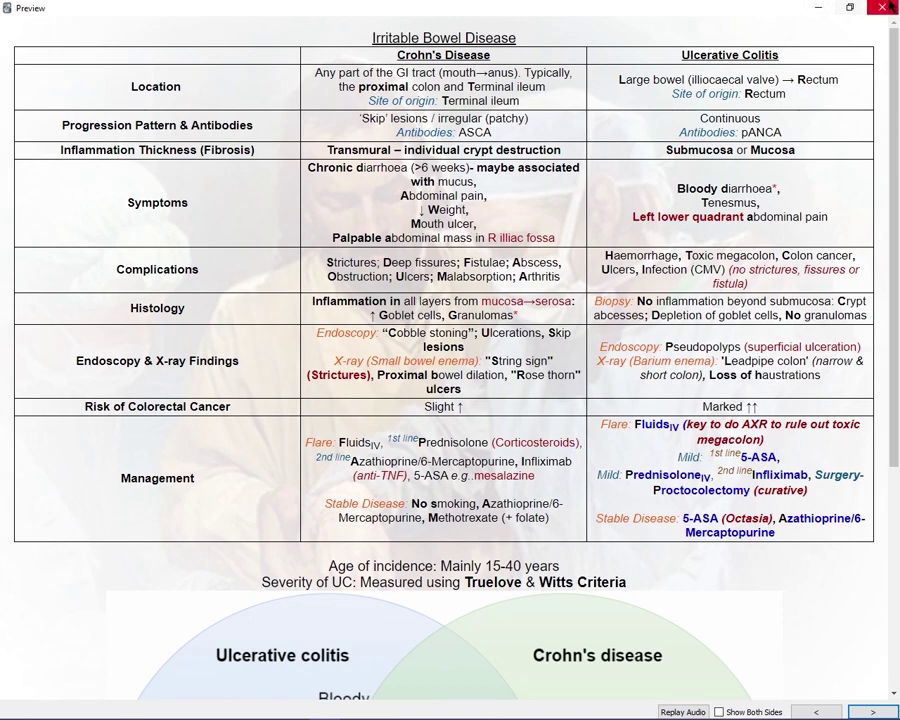
{"action": "left_click", "coordinate": [885, 8]}
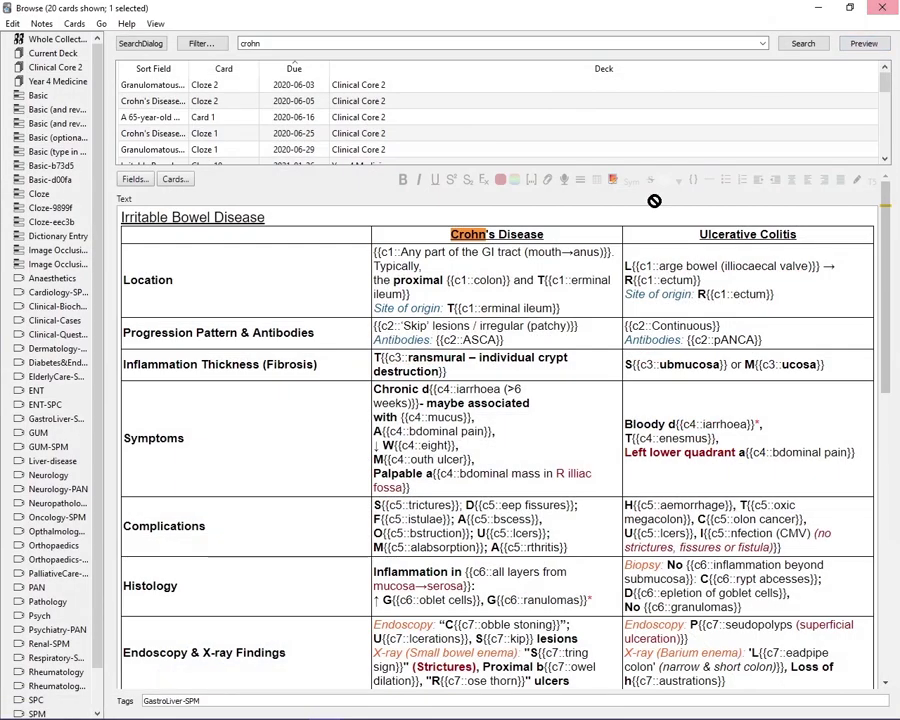
Step: Close the card browser and return to the deck list with the review heatmap
{"action": "left_click", "coordinate": [885, 8]}
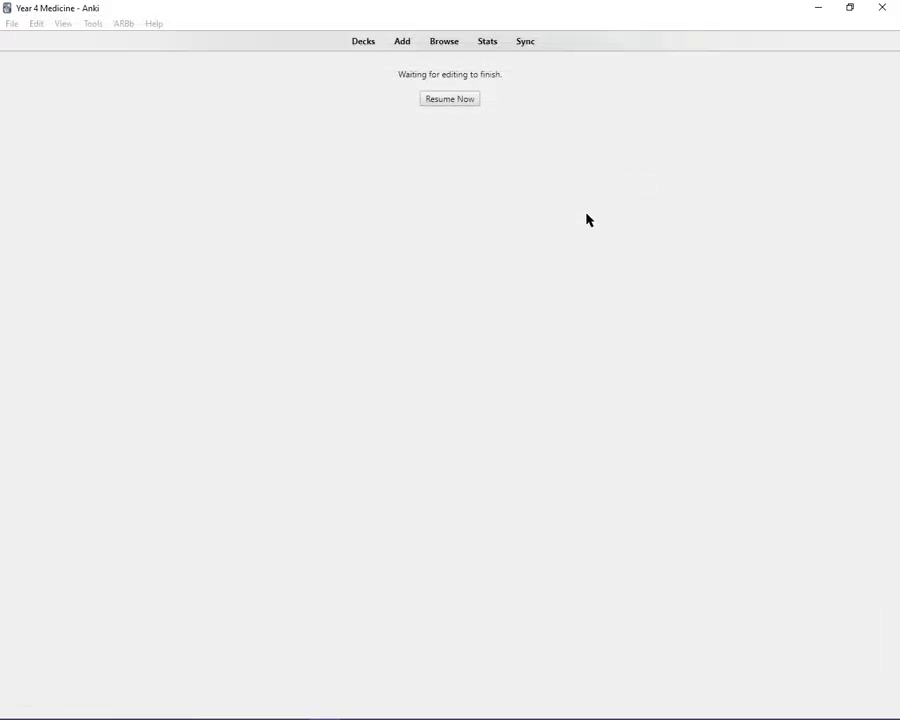
{"action": "left_click", "coordinate": [366, 44]}
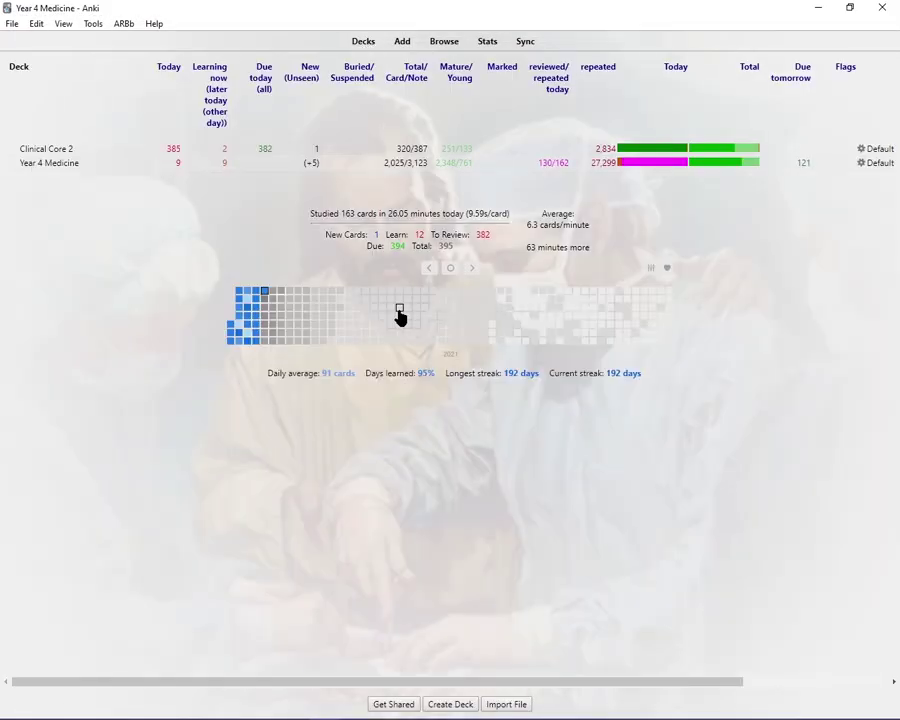
{"action": "mouse_move", "coordinate": [399, 310]}
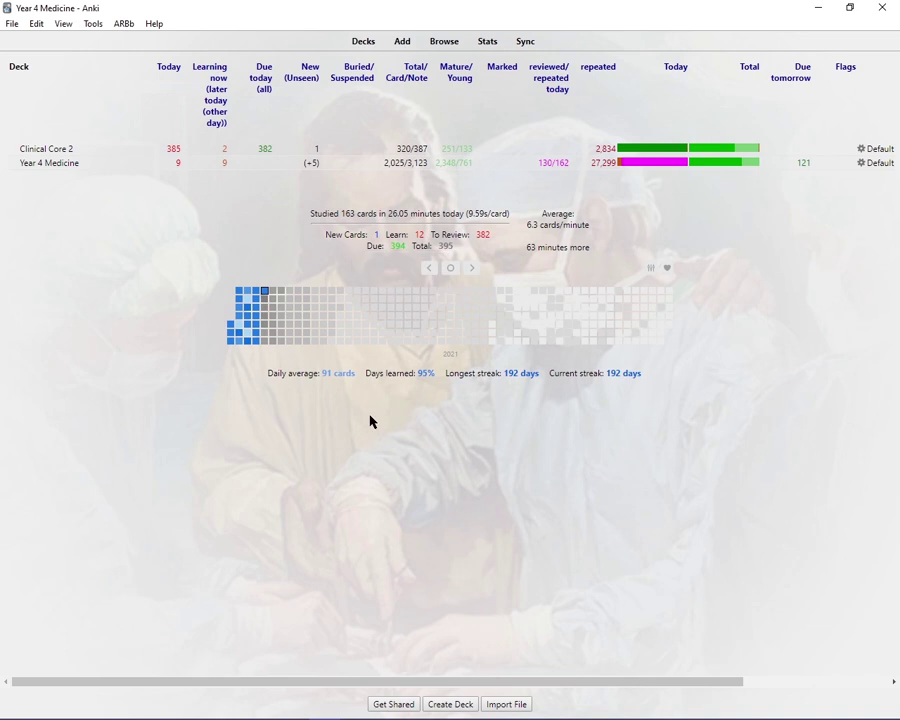